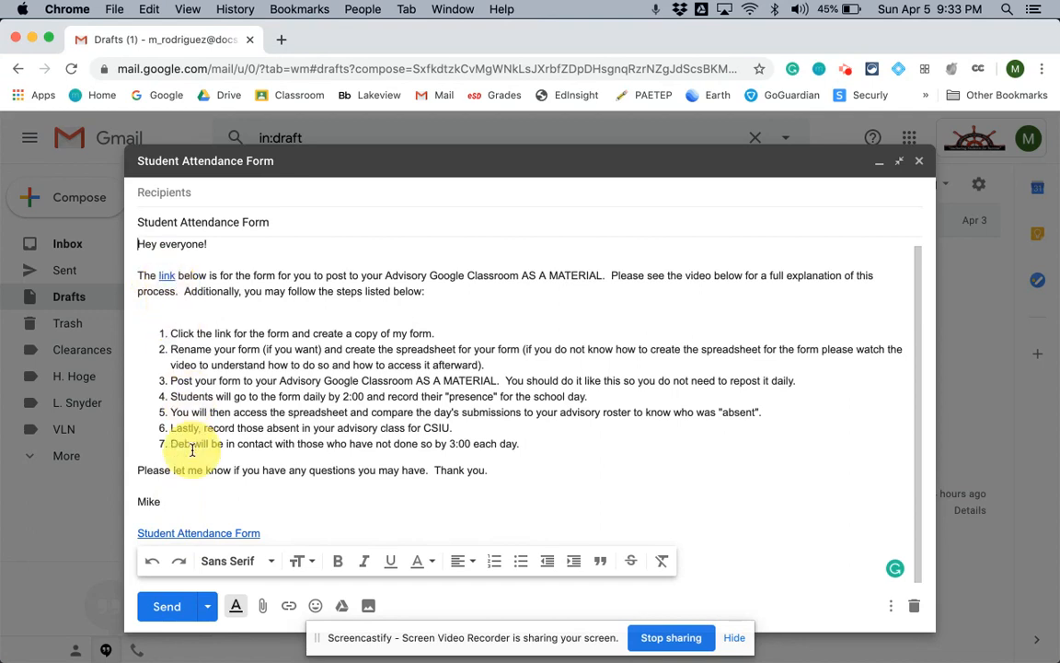
- Follow the Student Attendance Form link in the draft email and make a copy of the form
click(207, 533)
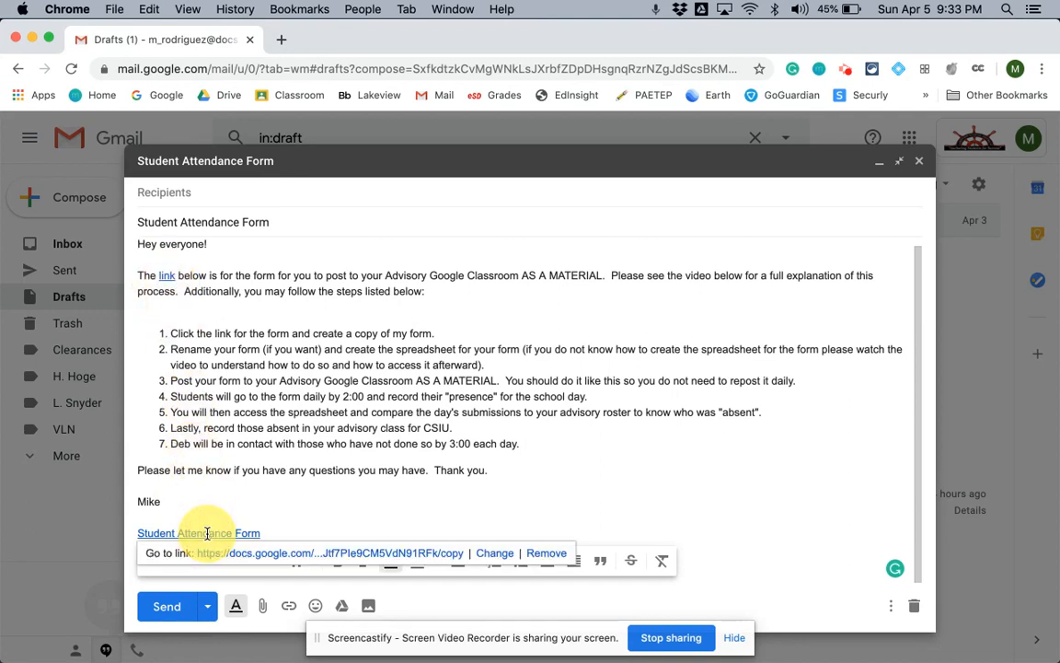
click(300, 555)
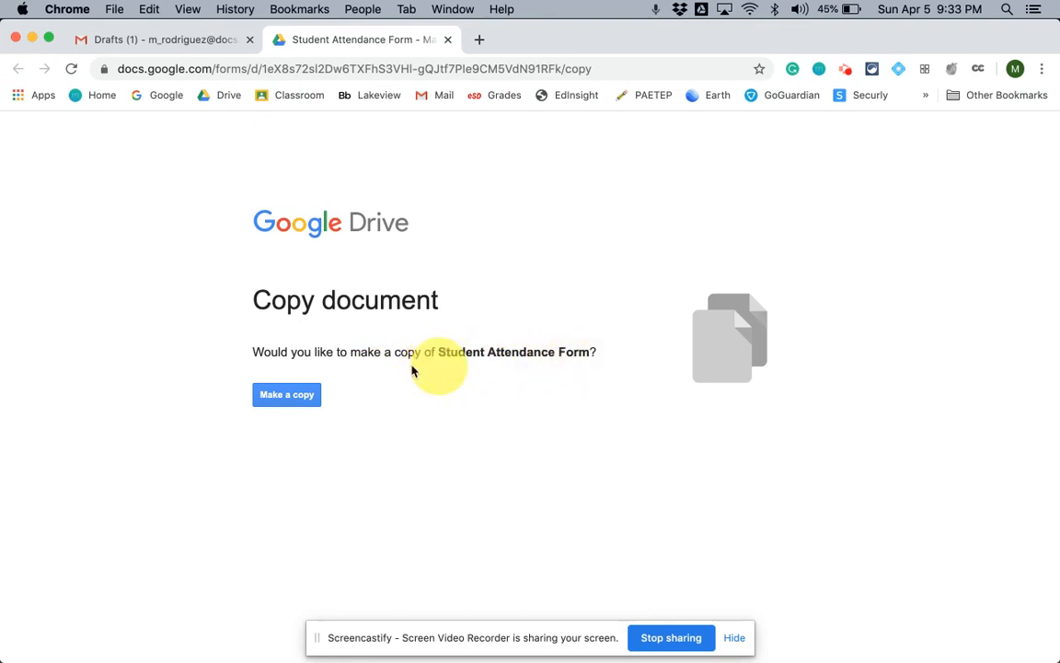
click(286, 394)
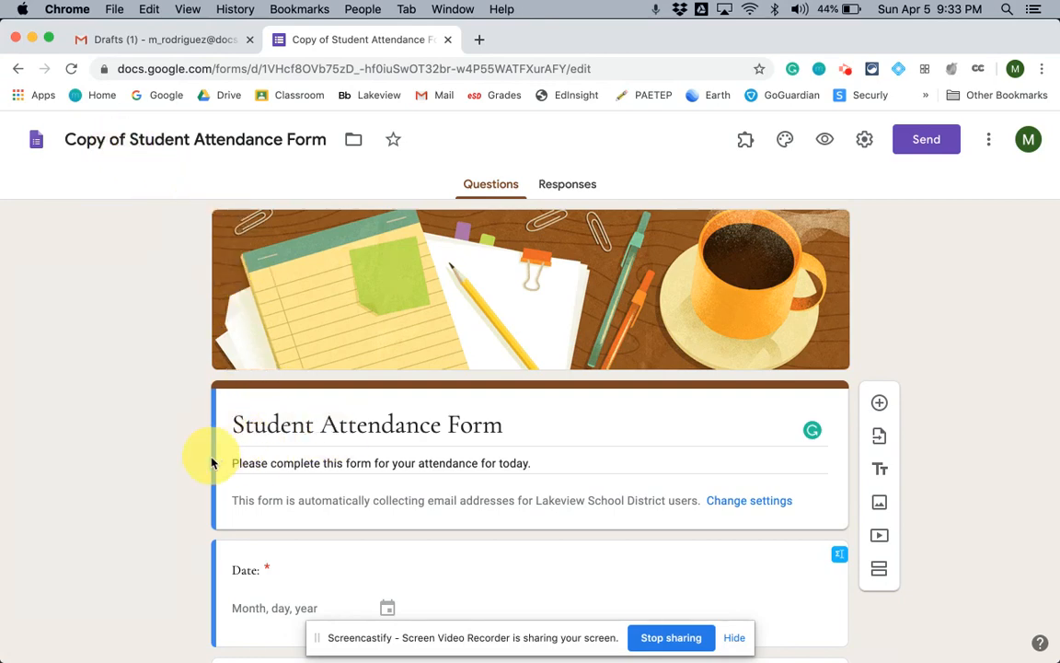
- Review the copied form's questions and its general settings for email collection, response receipts and sign-in restrictions
scroll(212, 465, down, 4)
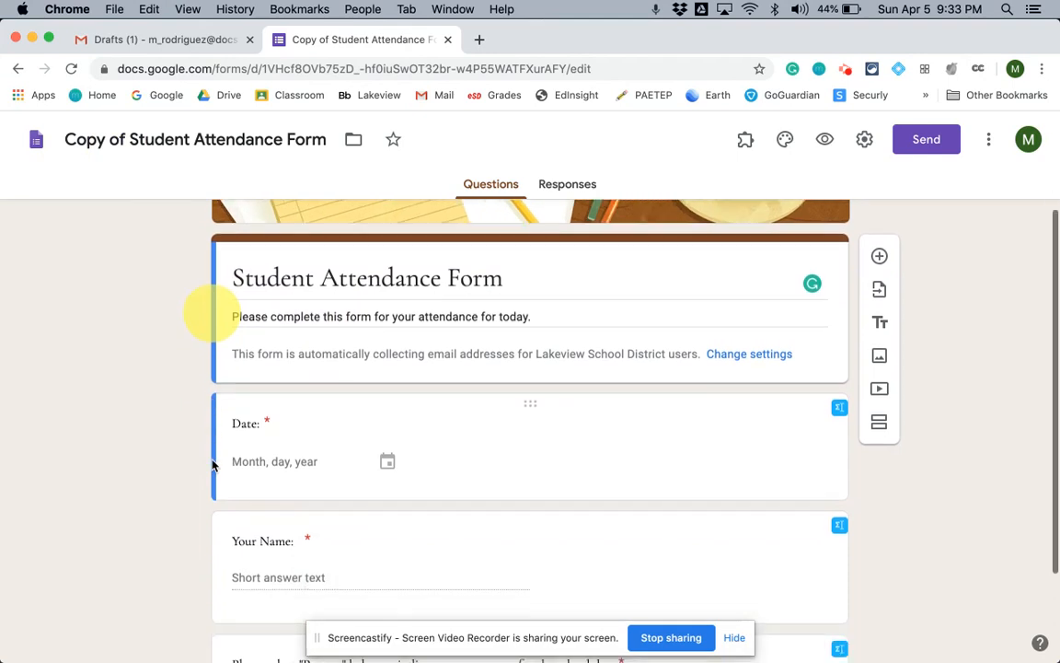
scroll(189, 443, down, 1)
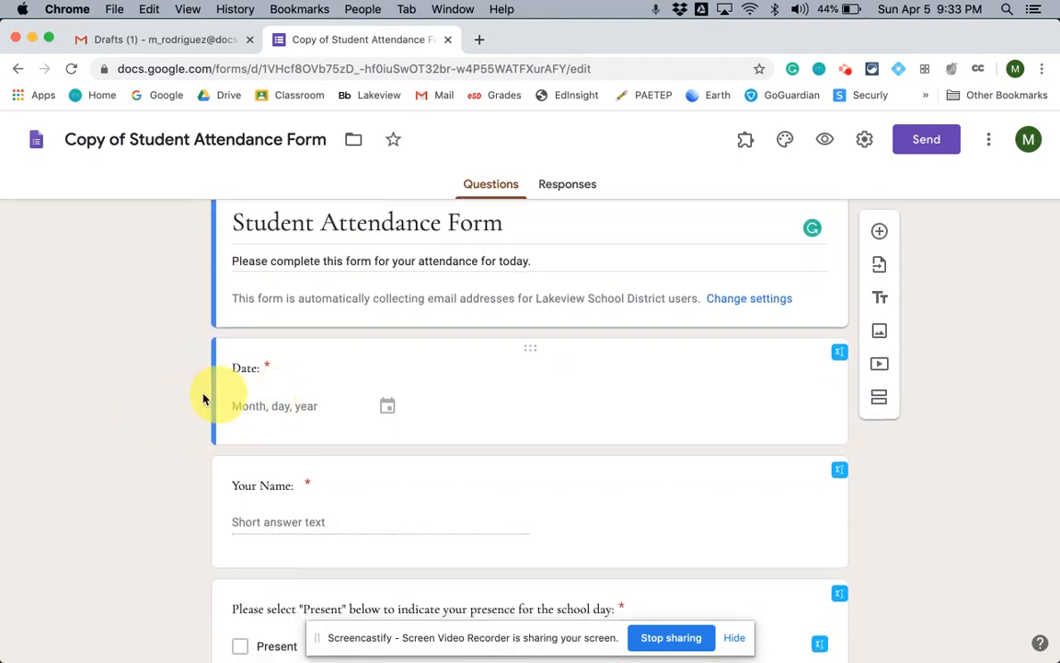
scroll(189, 467, down, 1)
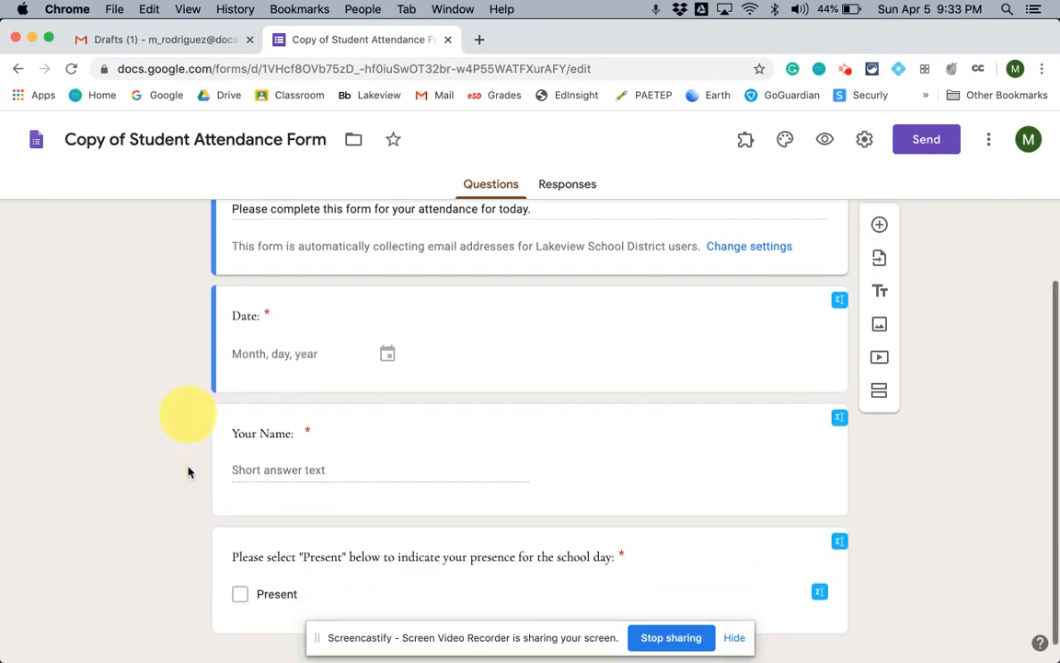
scroll(308, 474, down, 1)
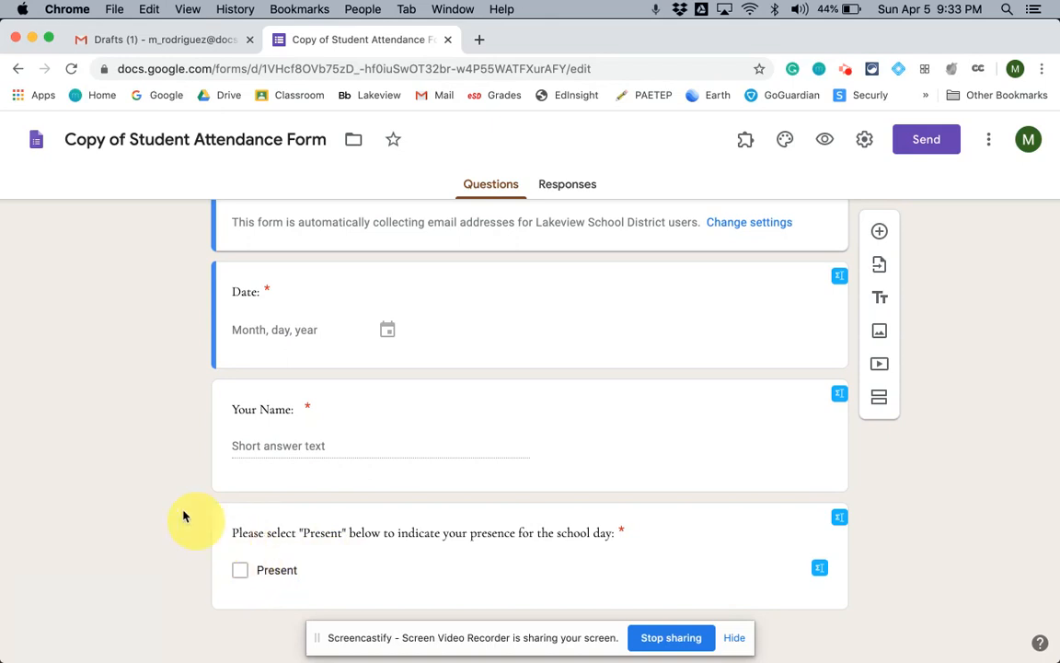
scroll(166, 499, up, 5)
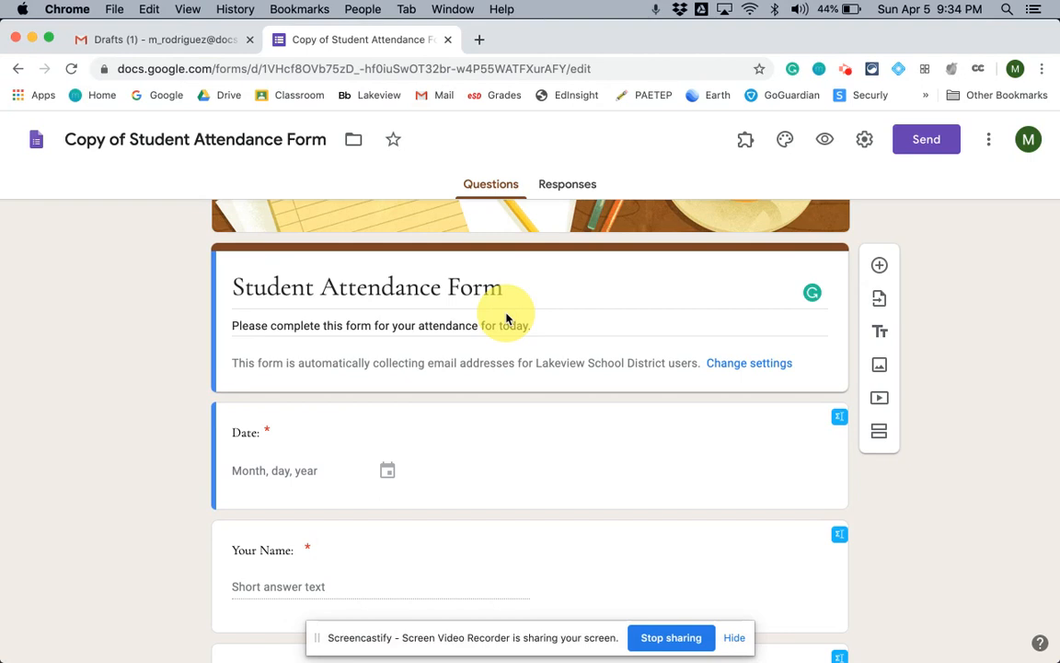
click(865, 143)
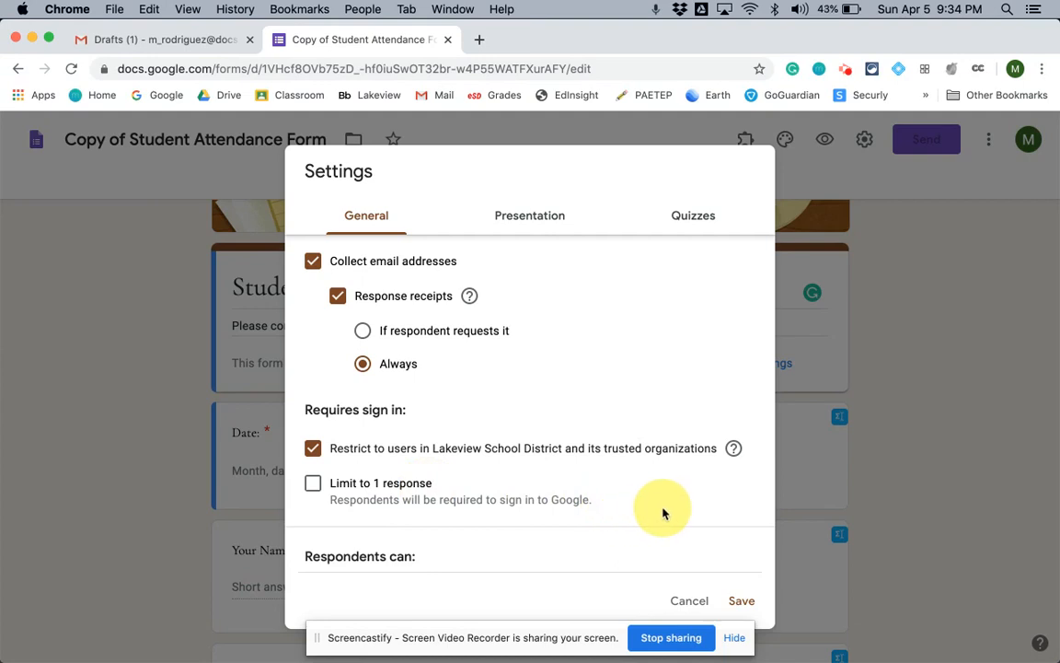
click(741, 599)
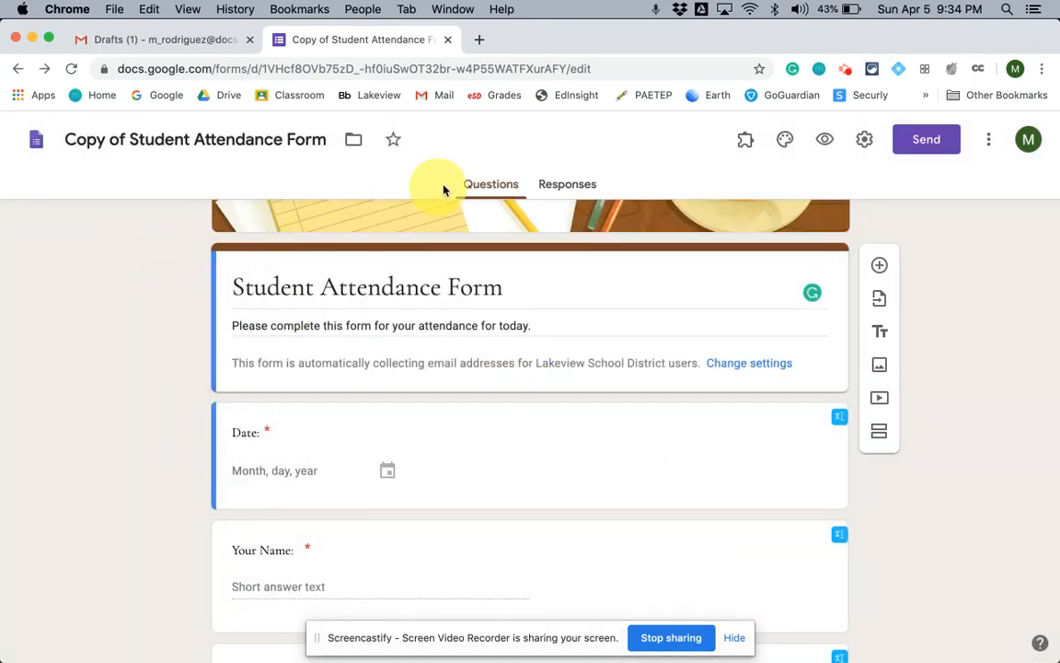
- Create a linked spreadsheet for the form's responses and open it
click(567, 184)
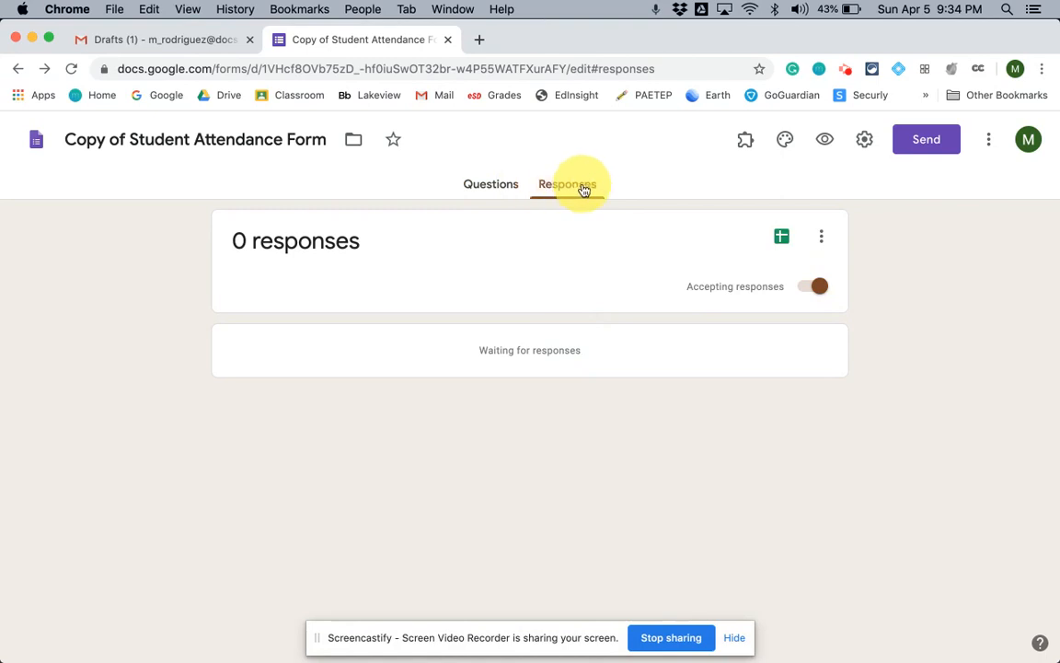
click(783, 241)
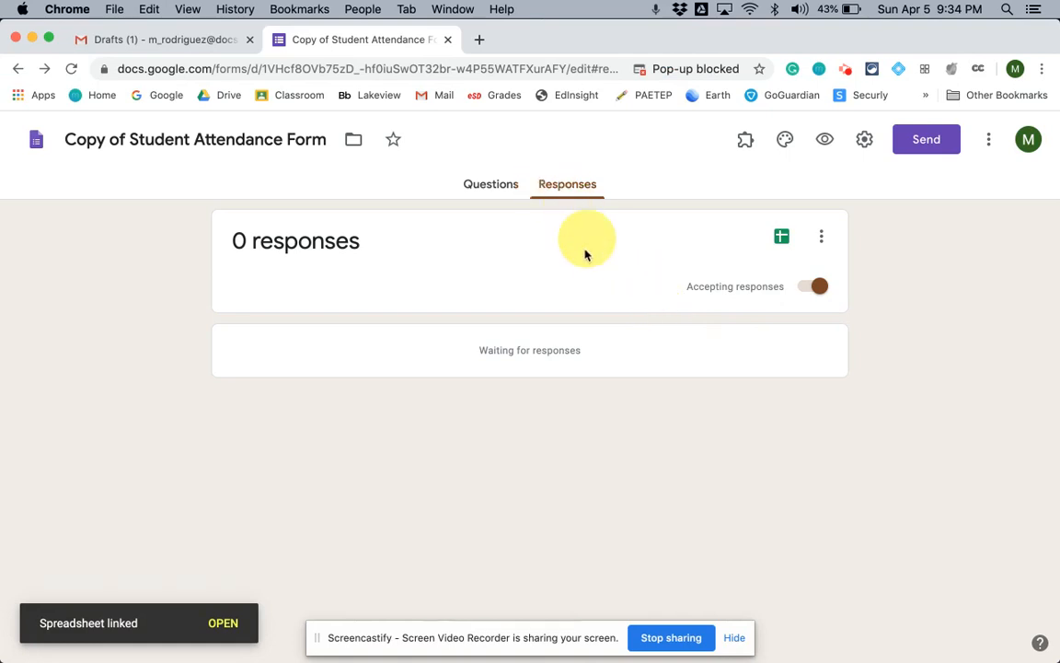
click(223, 623)
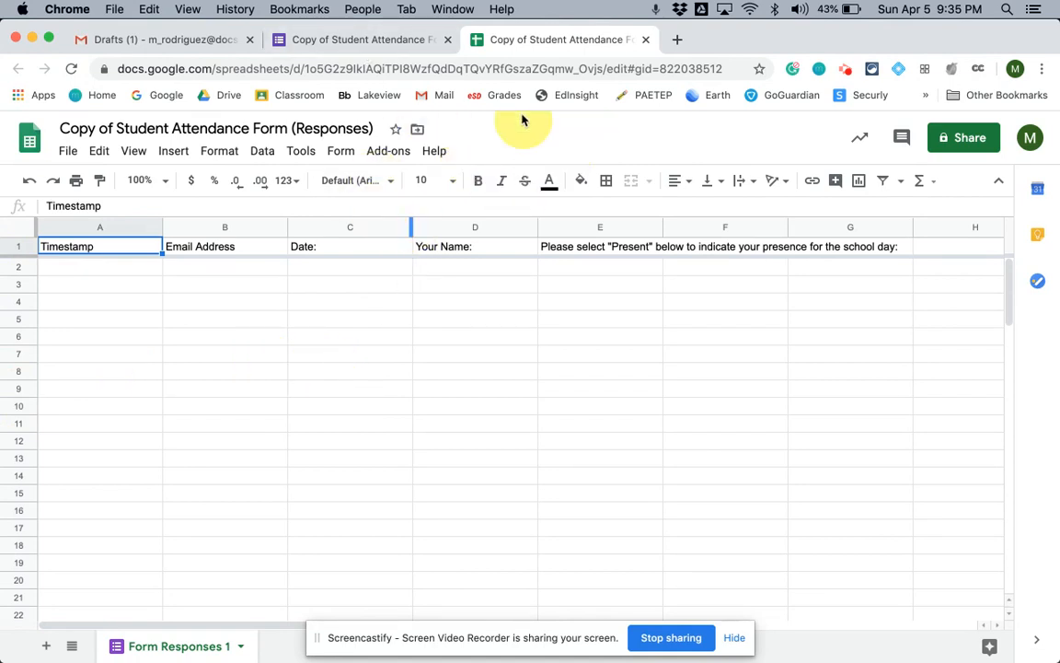
- Open Google Classroom in a new browser tab and go to the Advisory class's classwork
click(677, 42)
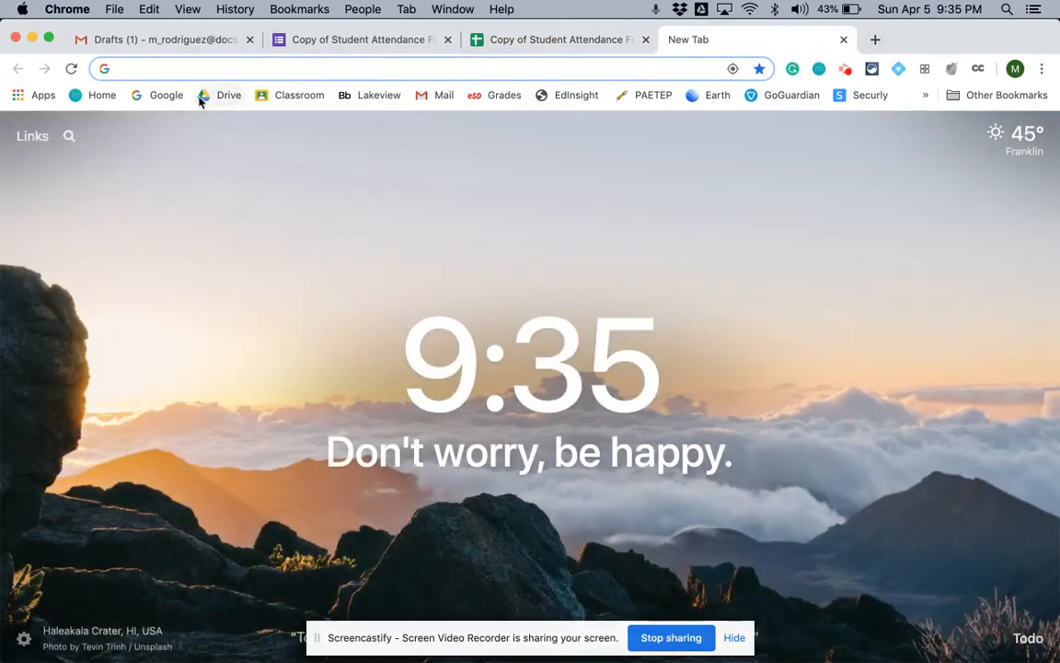
click(288, 104)
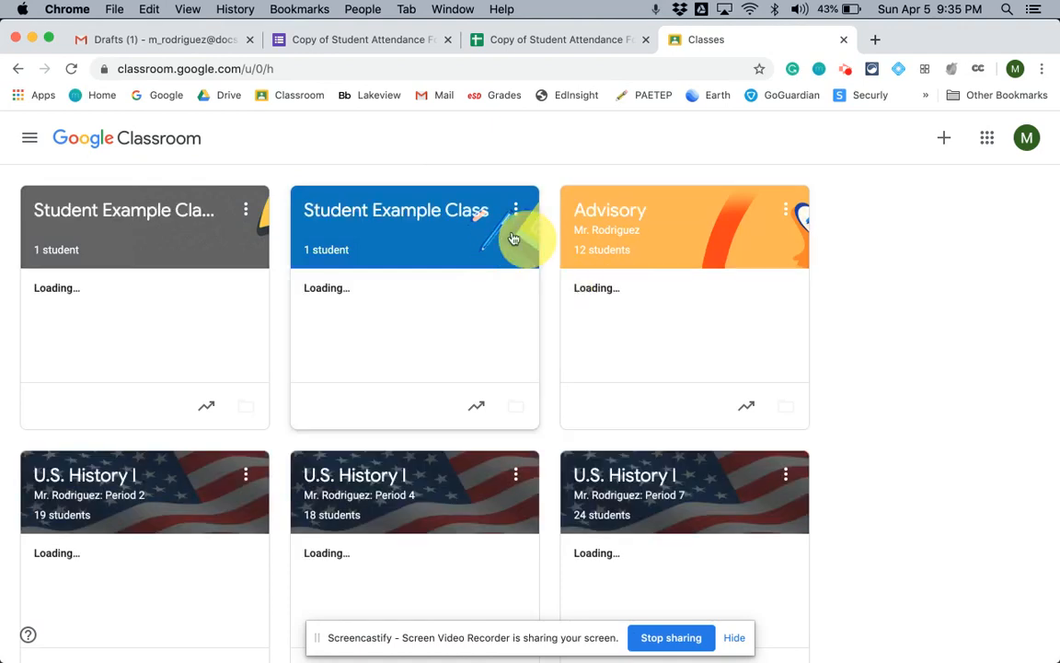
click(611, 224)
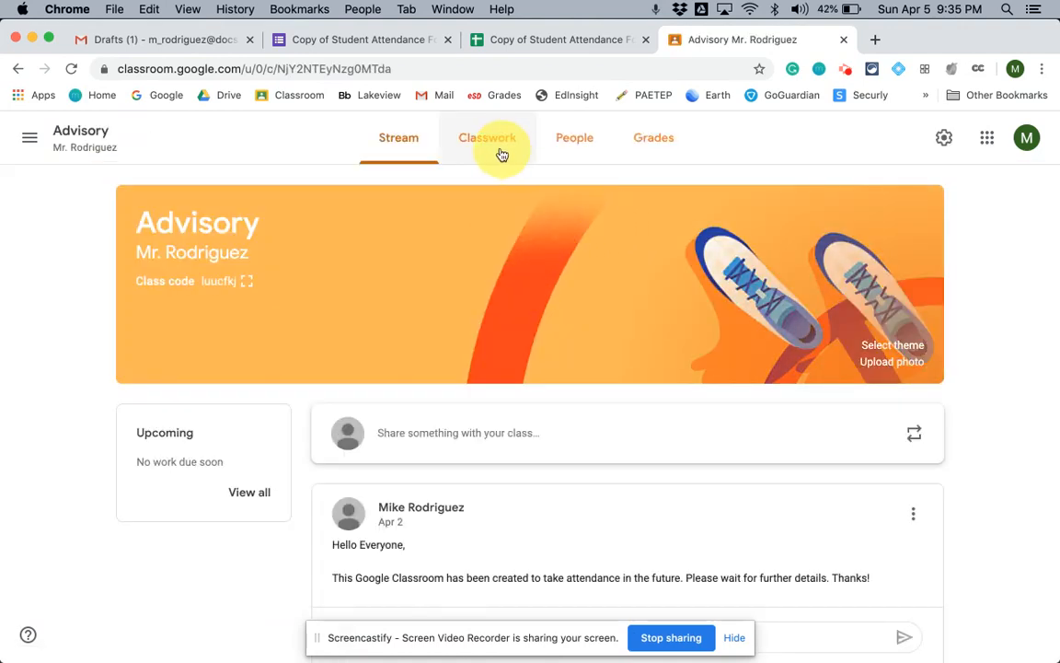
click(482, 149)
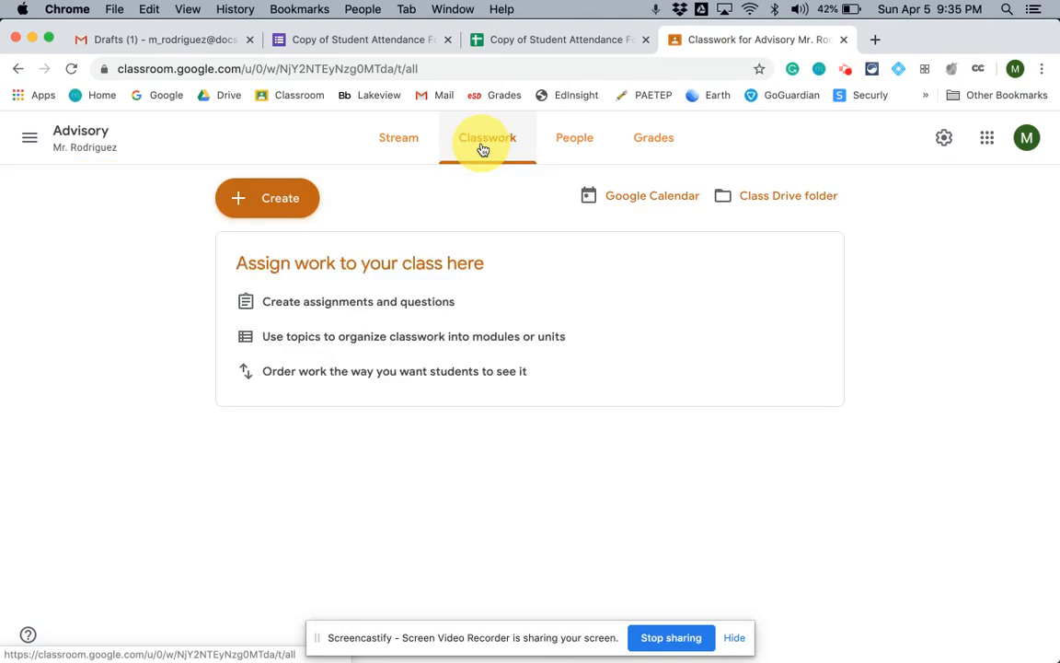
- Create a new classwork material titled "Student Attendance Form"
click(297, 204)
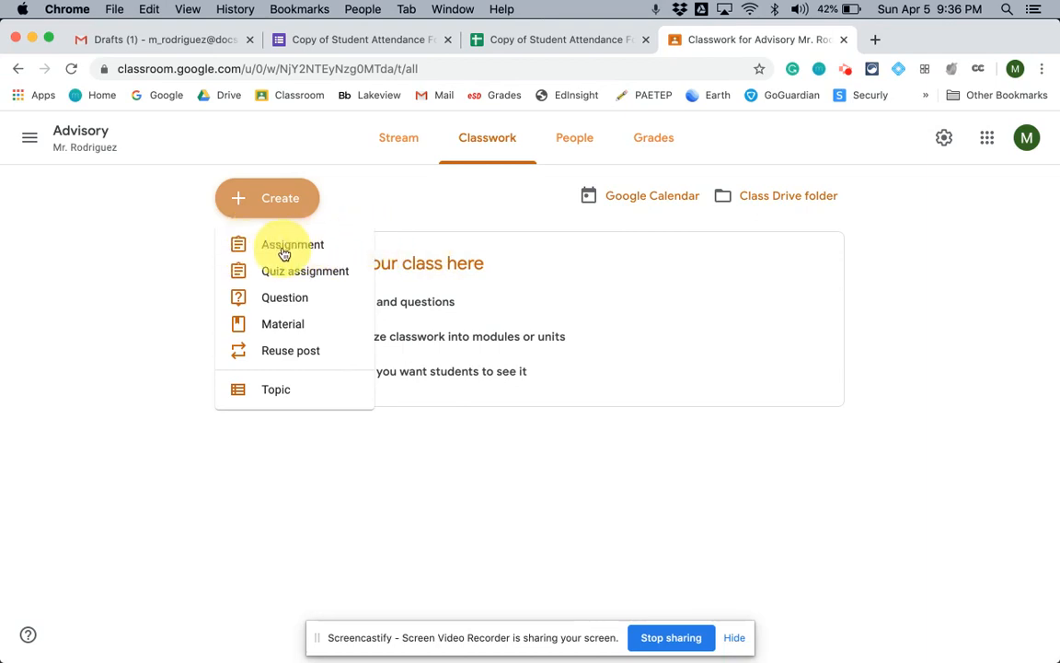
click(284, 328)
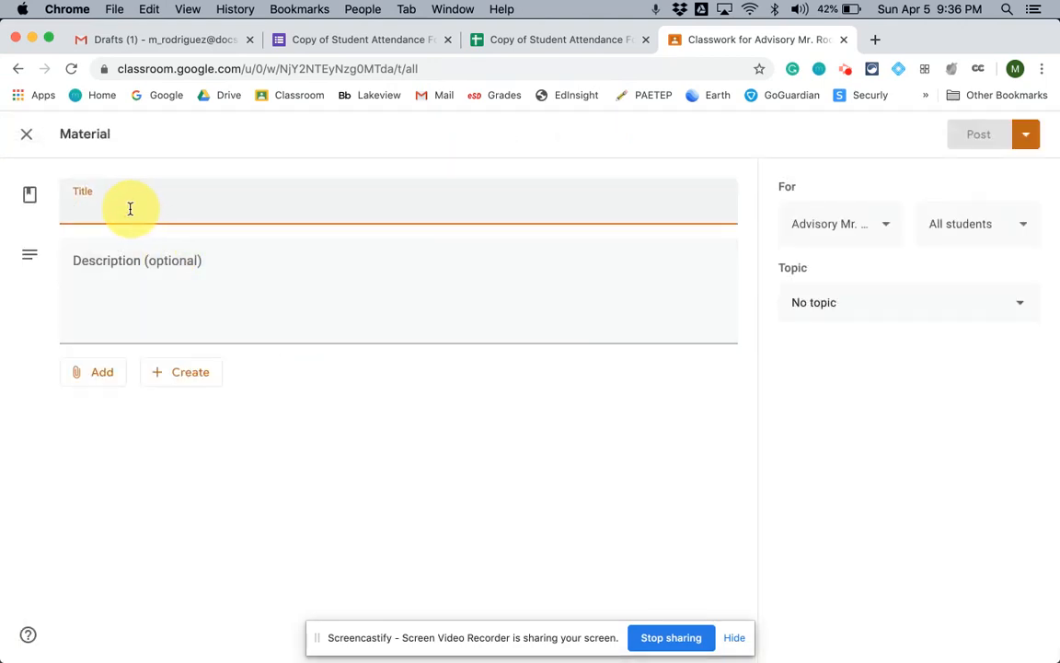
text(Stud)
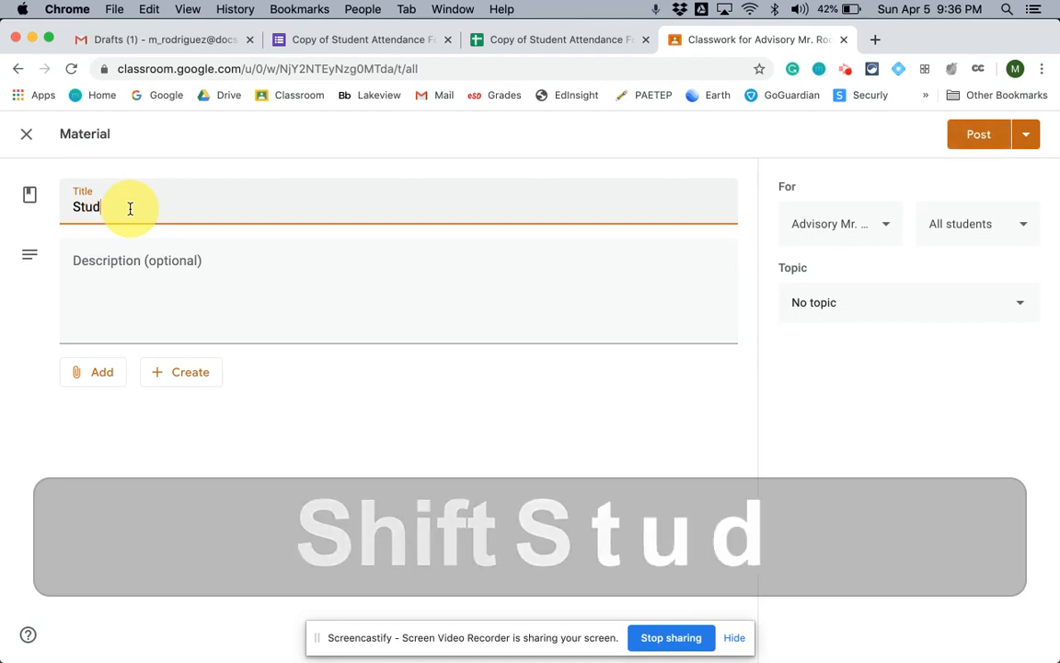
text(ent Atten)
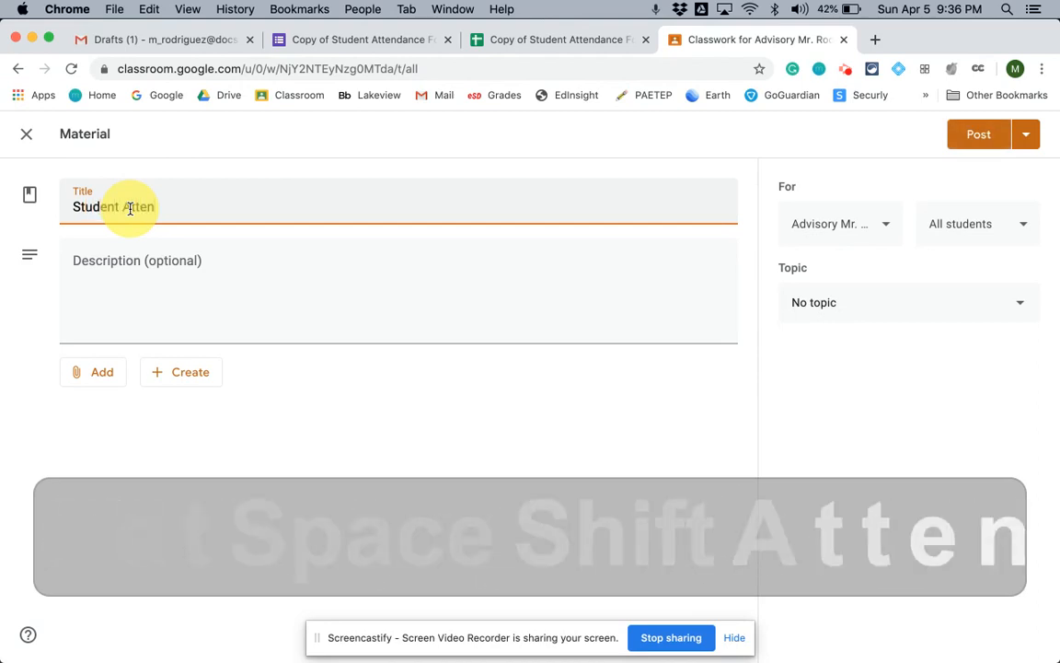
text(dance Form)
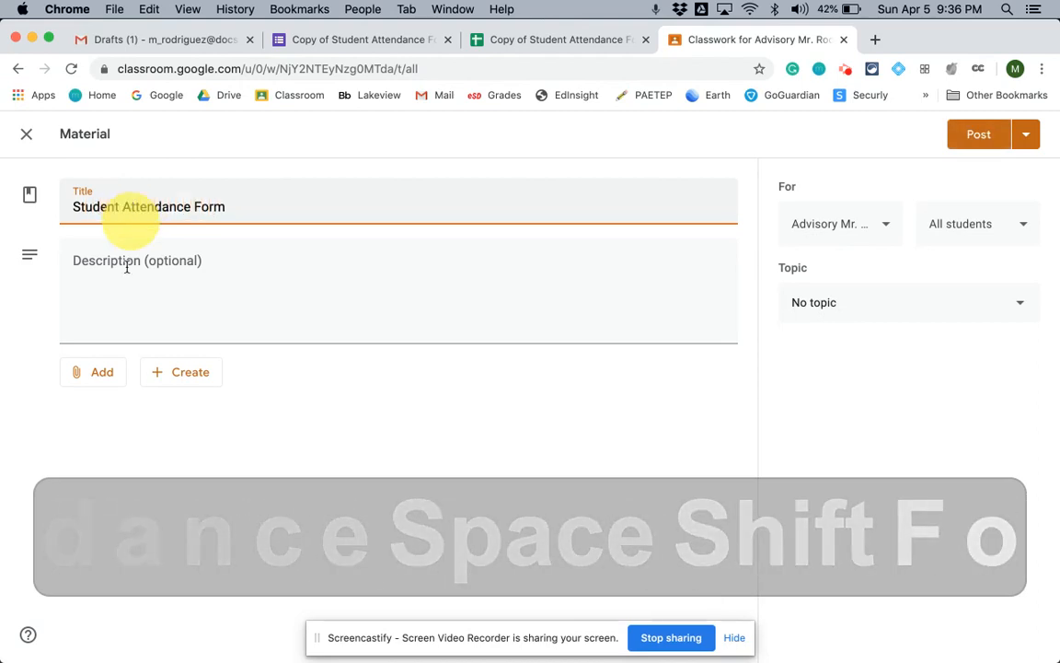
- Attach the Copy of Student Attendance Form from Google Drive to the material and save it as a draft
click(95, 373)
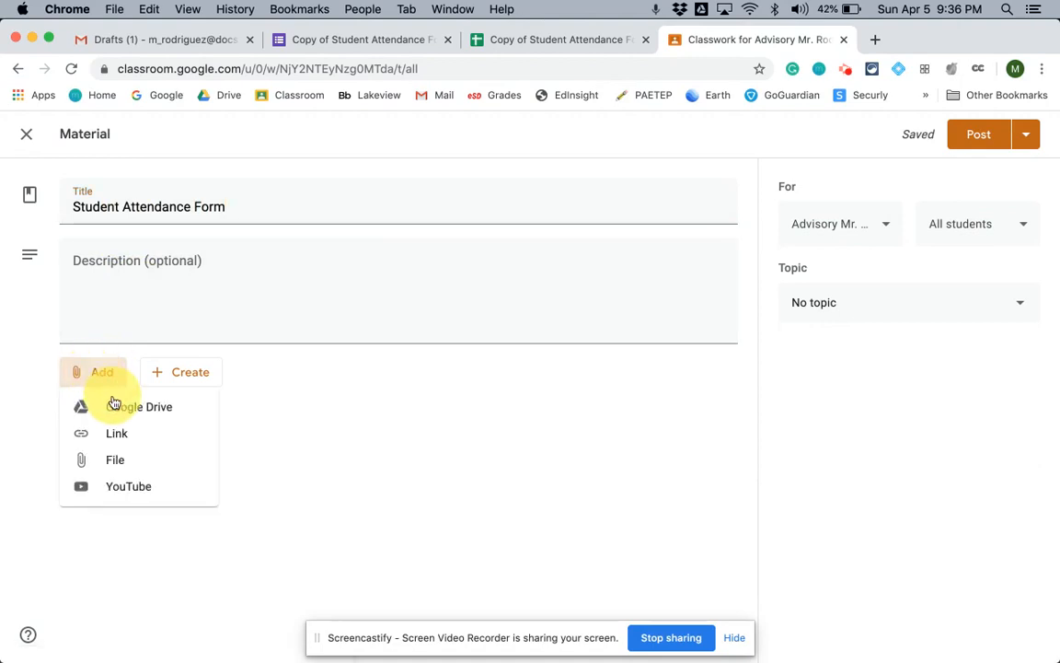
click(138, 412)
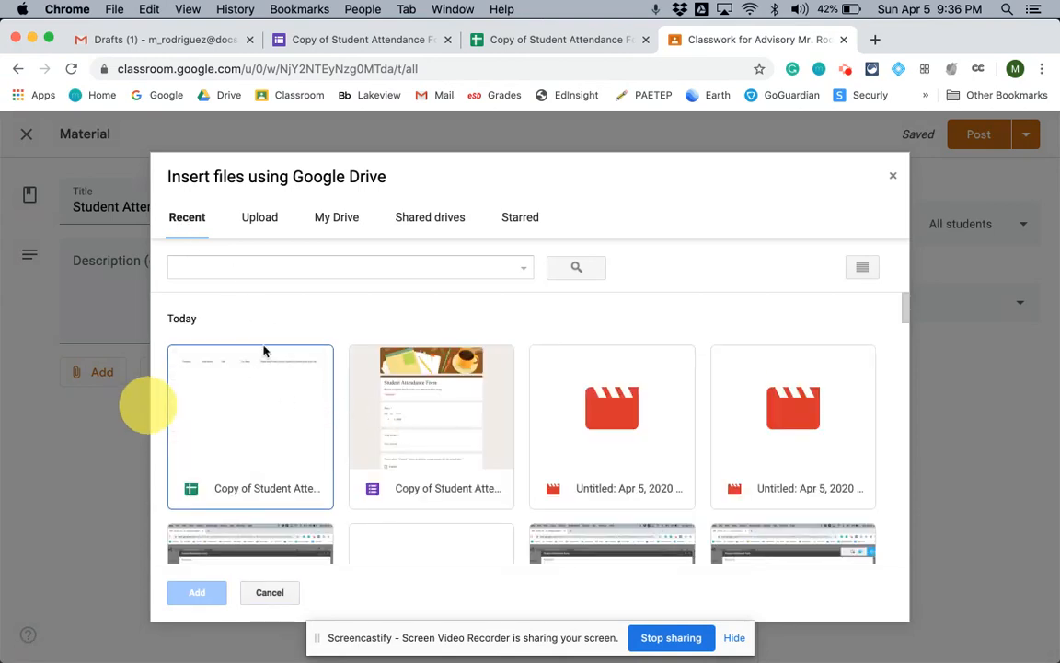
click(422, 436)
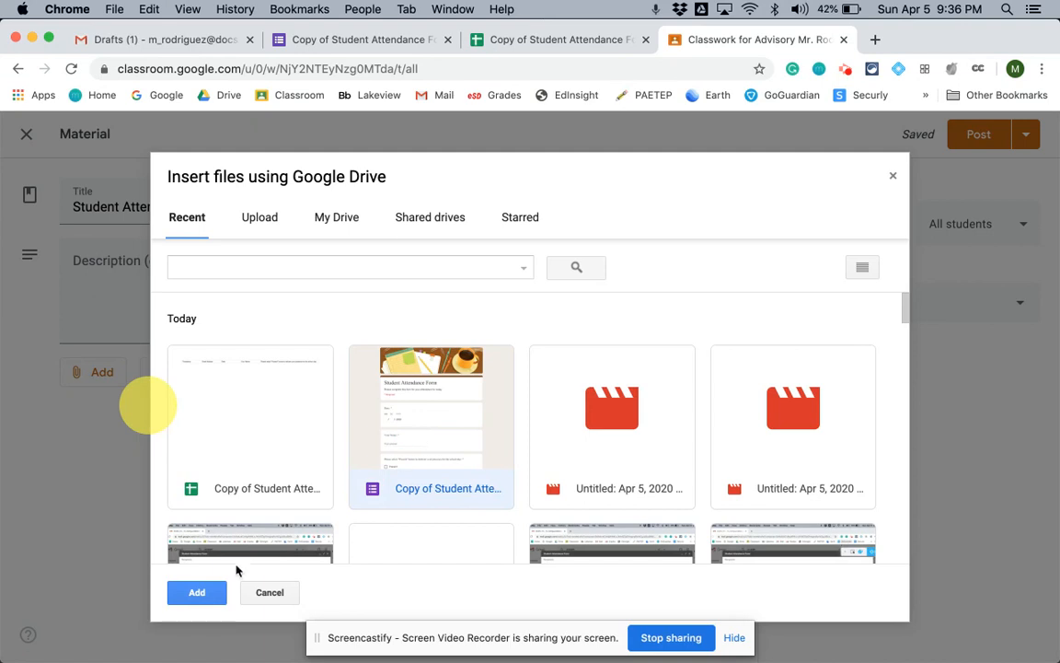
click(199, 593)
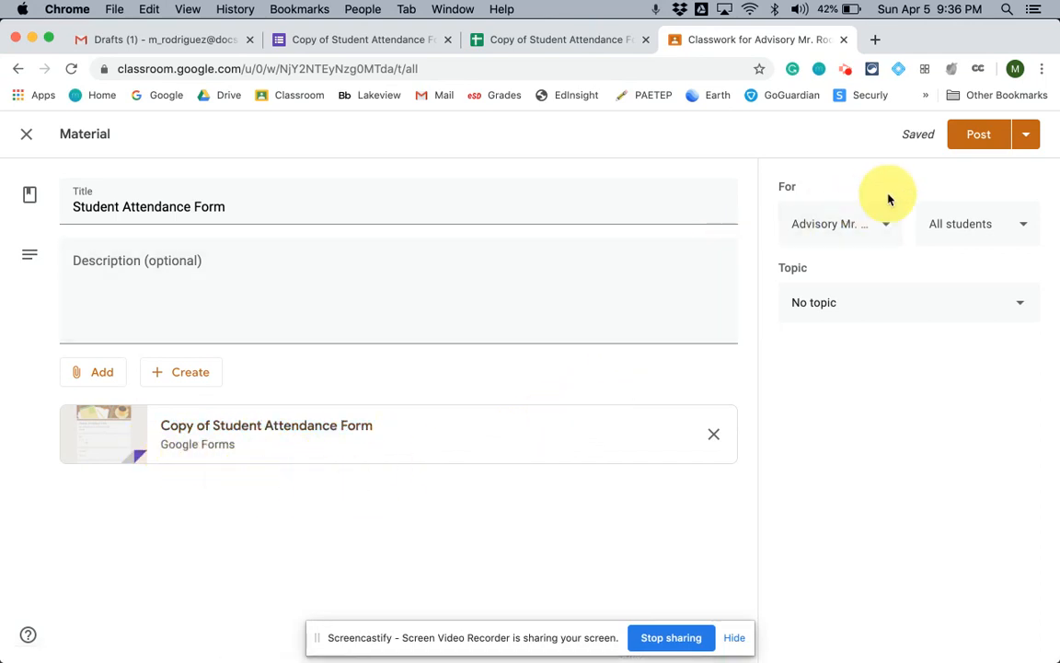
click(1027, 141)
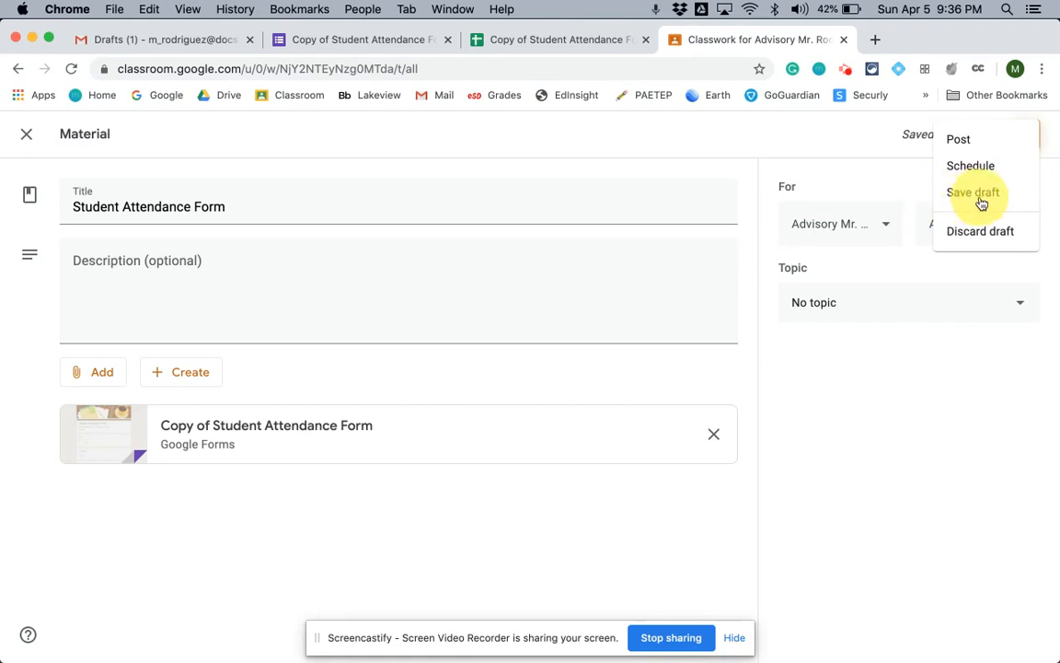
click(982, 195)
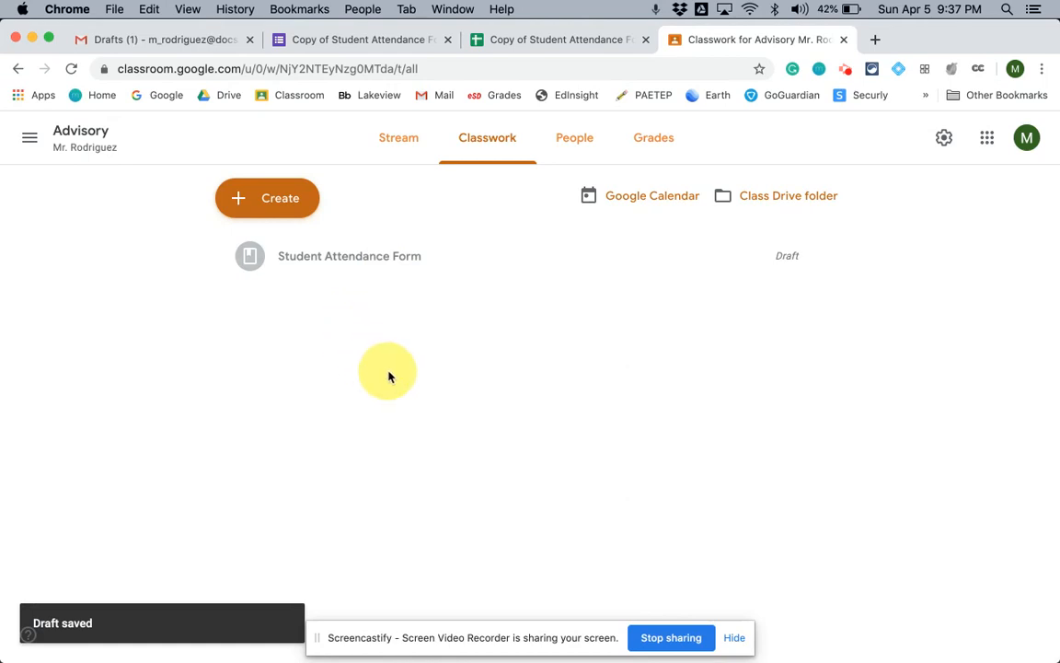
- Open Google Drive in a new browser tab and star both the Copy of Student Attendance Form and its responses spreadsheet
click(876, 40)
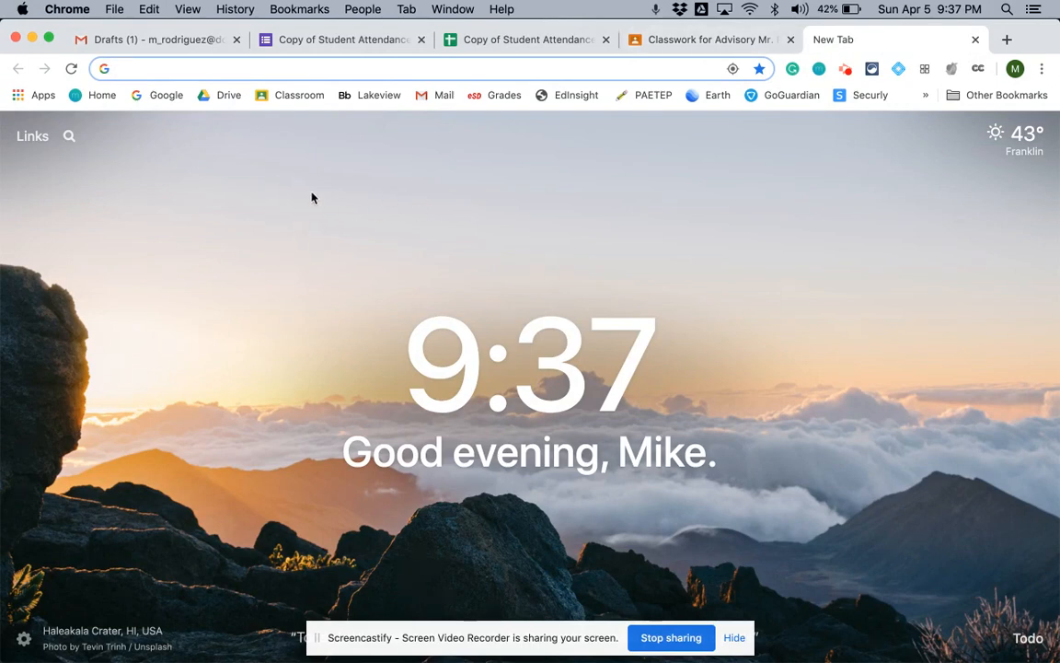
click(225, 100)
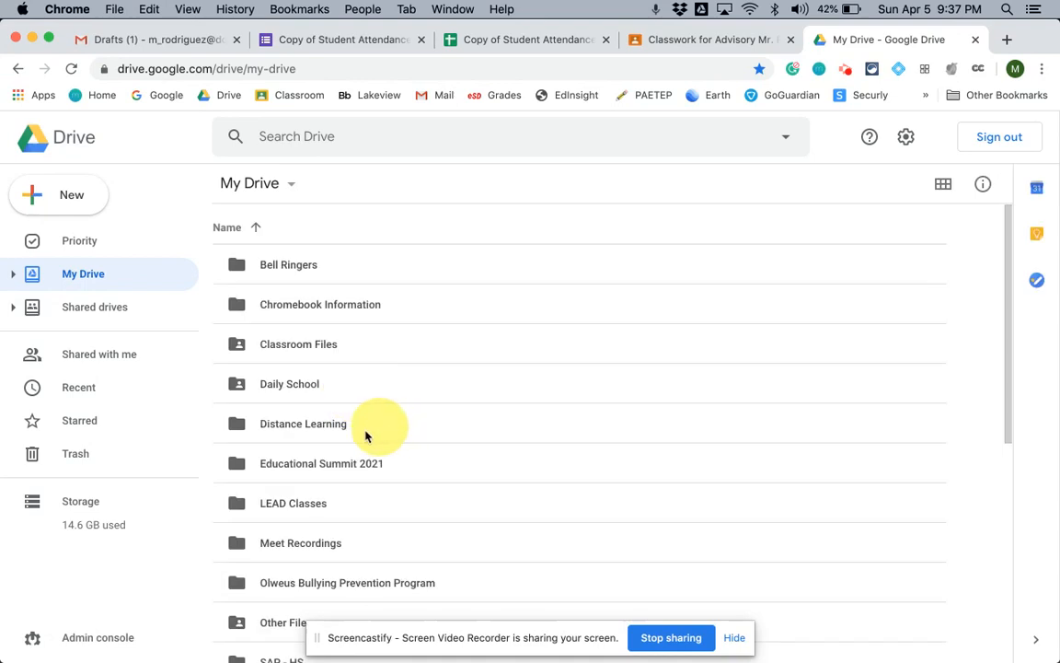
scroll(318, 457, down, 5)
scroll(318, 460, down, 5)
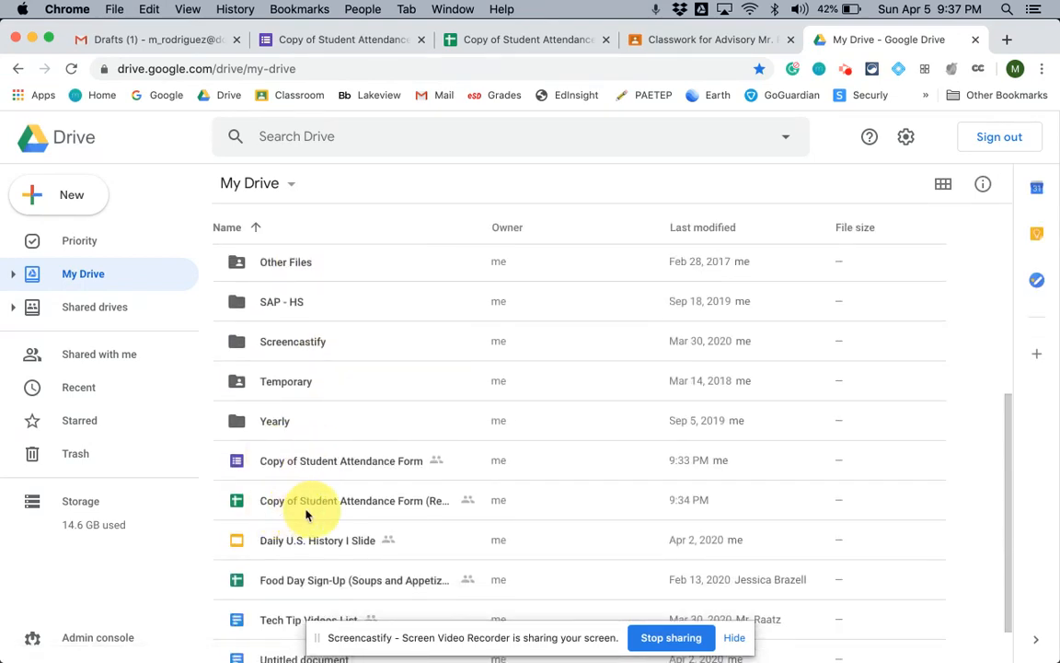
click(319, 460)
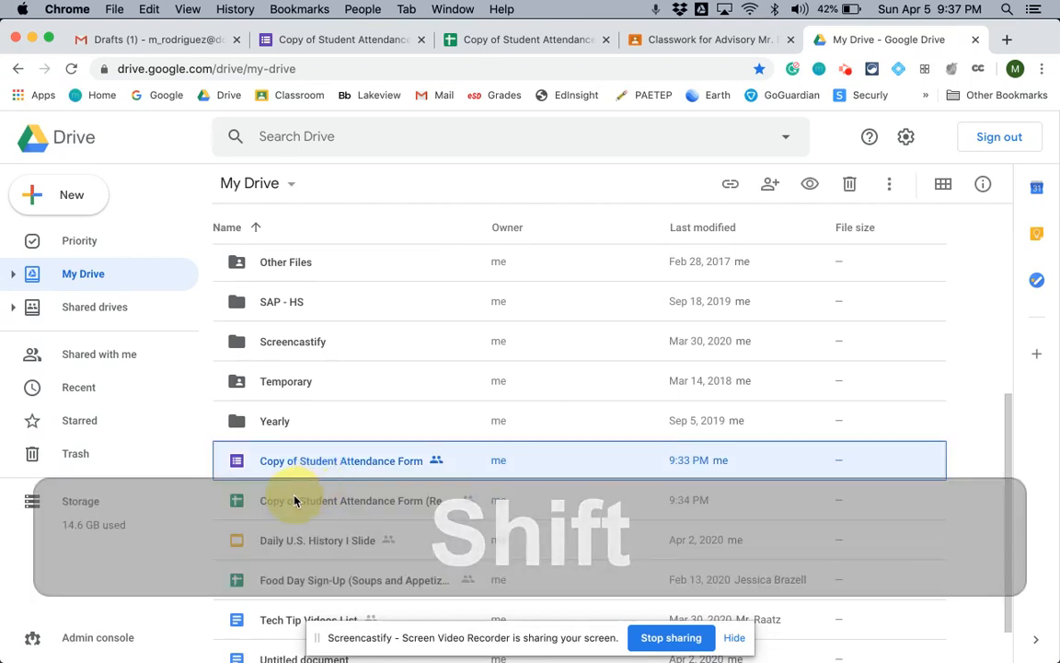
shift+click(296, 501)
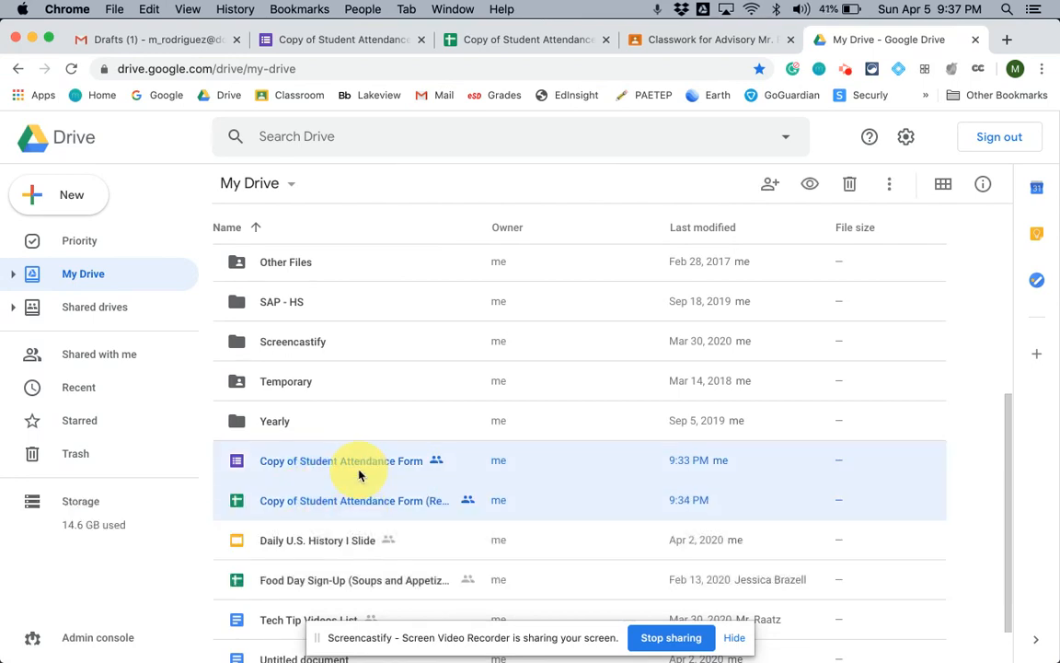
right_click(359, 475)
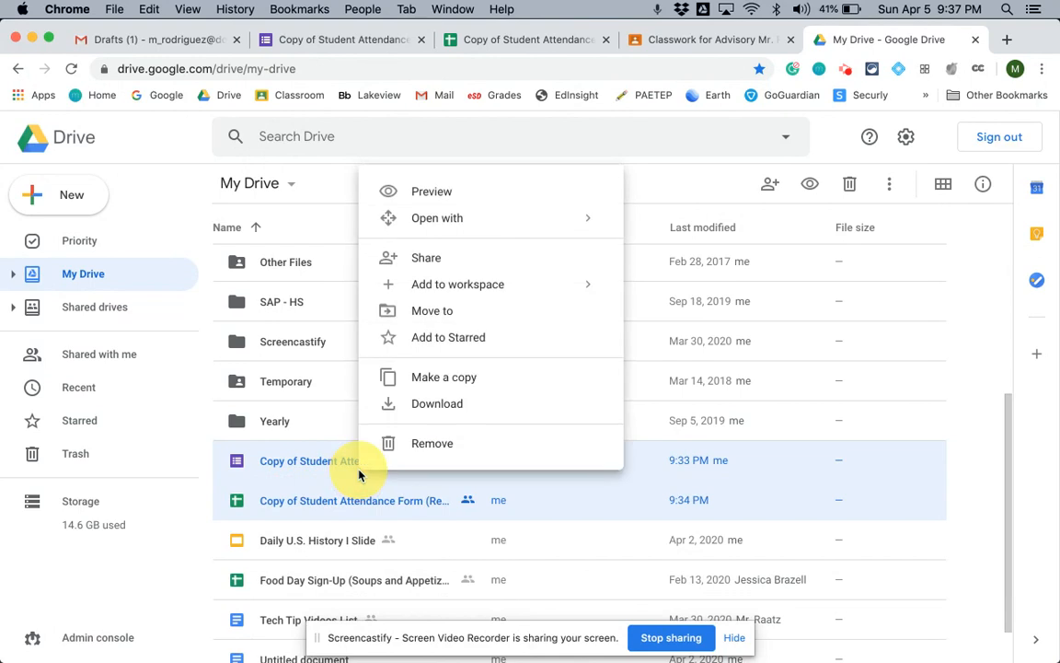
click(439, 346)
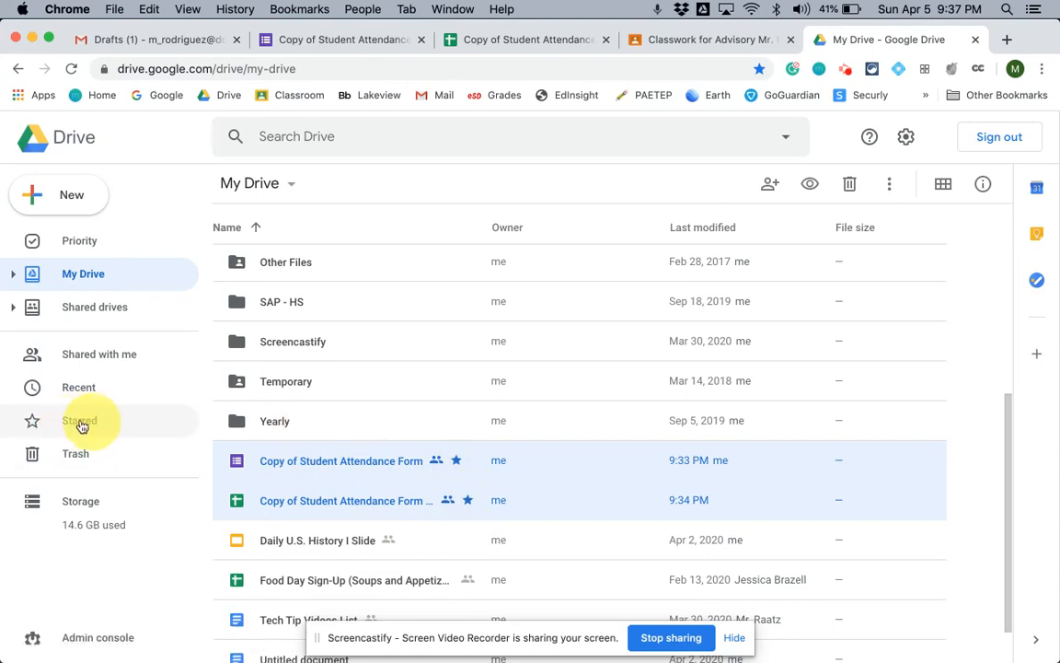
- Open the Copy of Student Attendance Form (Responses) spreadsheet from the starred files in Drive
click(85, 426)
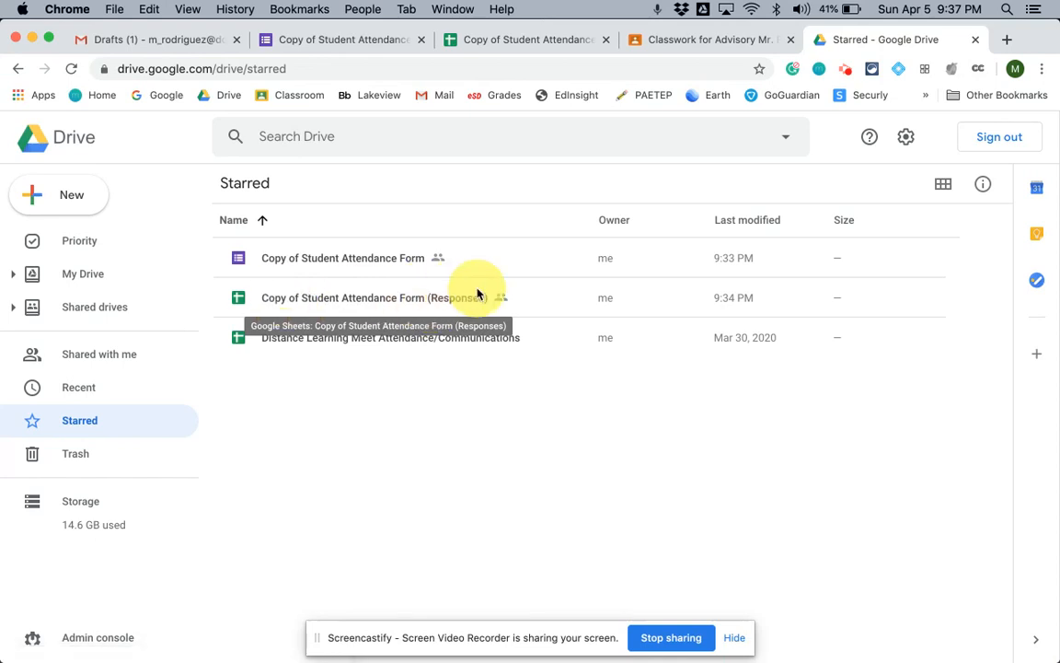
double_click(417, 306)
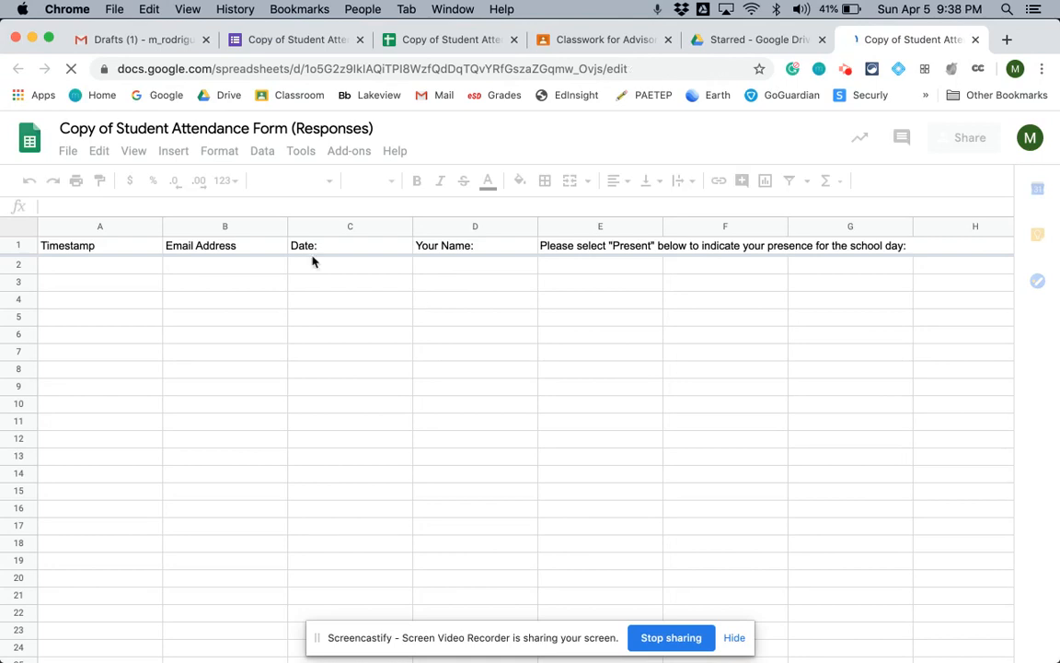
click(208, 245)
click(70, 273)
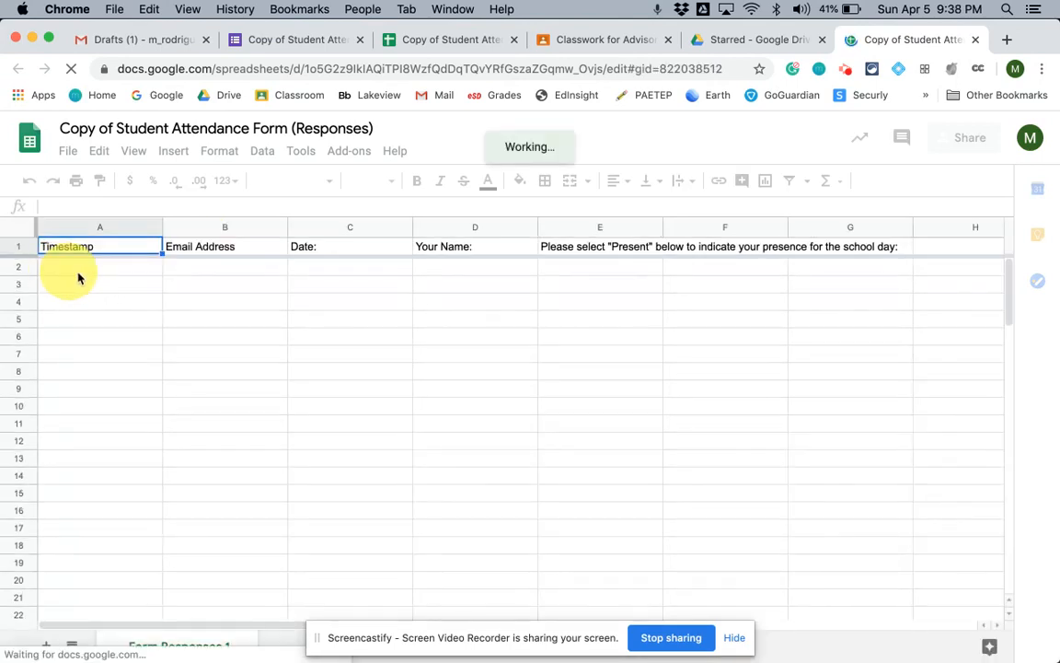
- Select rows 2 to 10 of the responses sheet and examine the options for deleting, clearing or hiding them
click(21, 268)
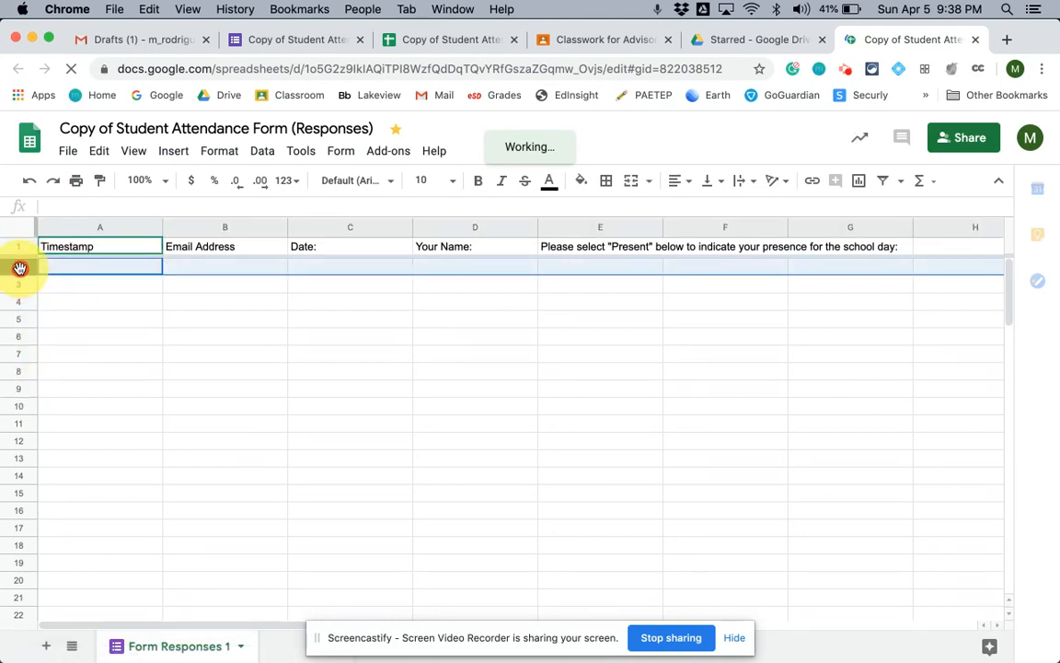
shift+click(24, 405)
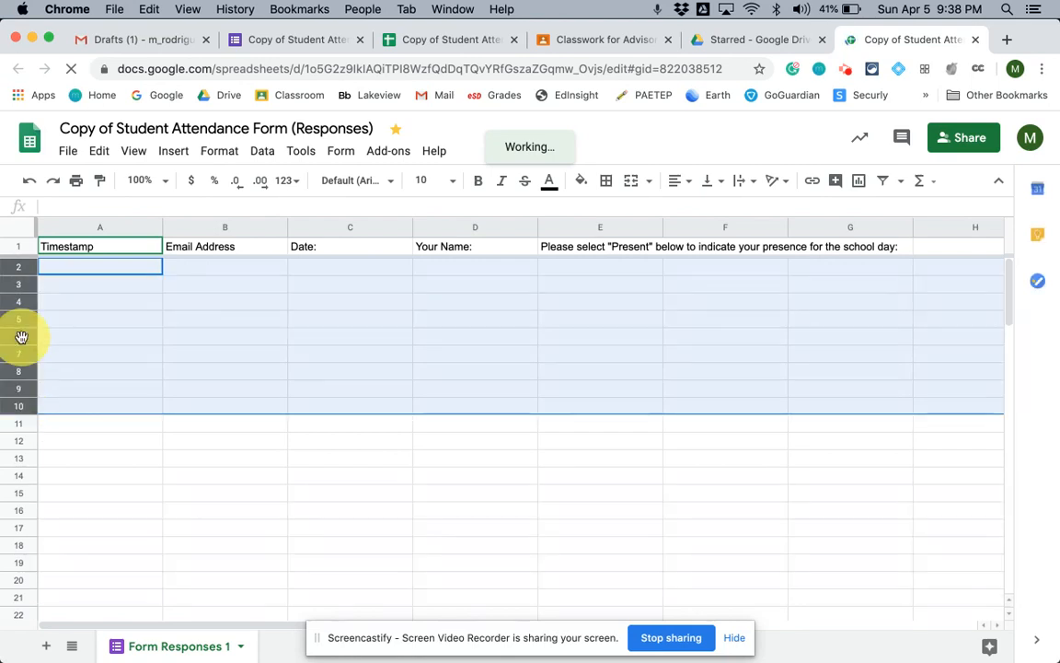
right_click(23, 344)
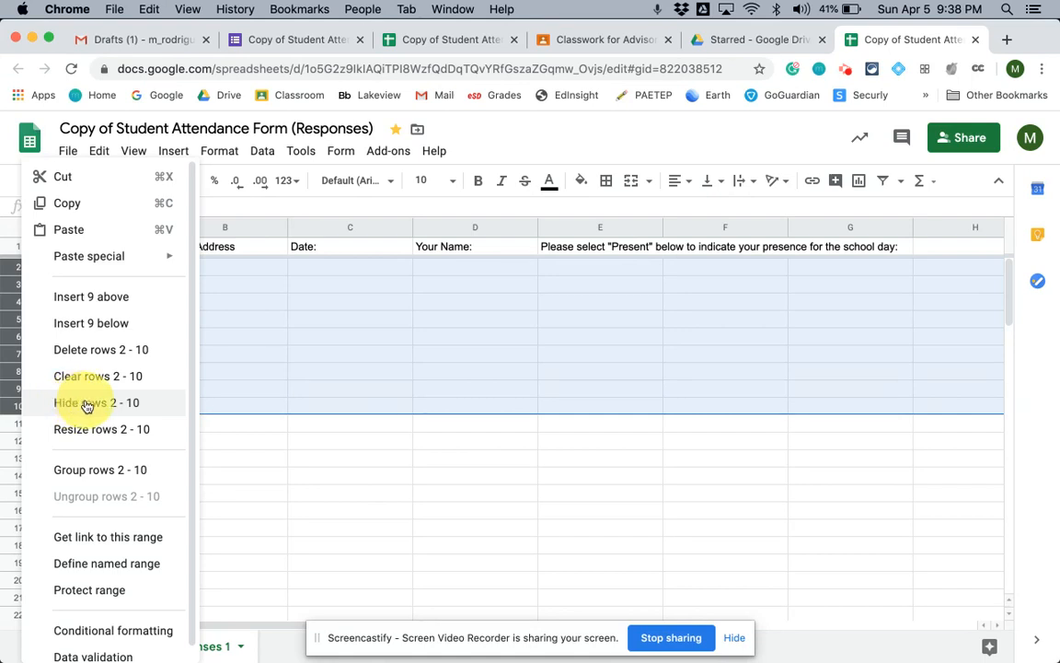
click(282, 444)
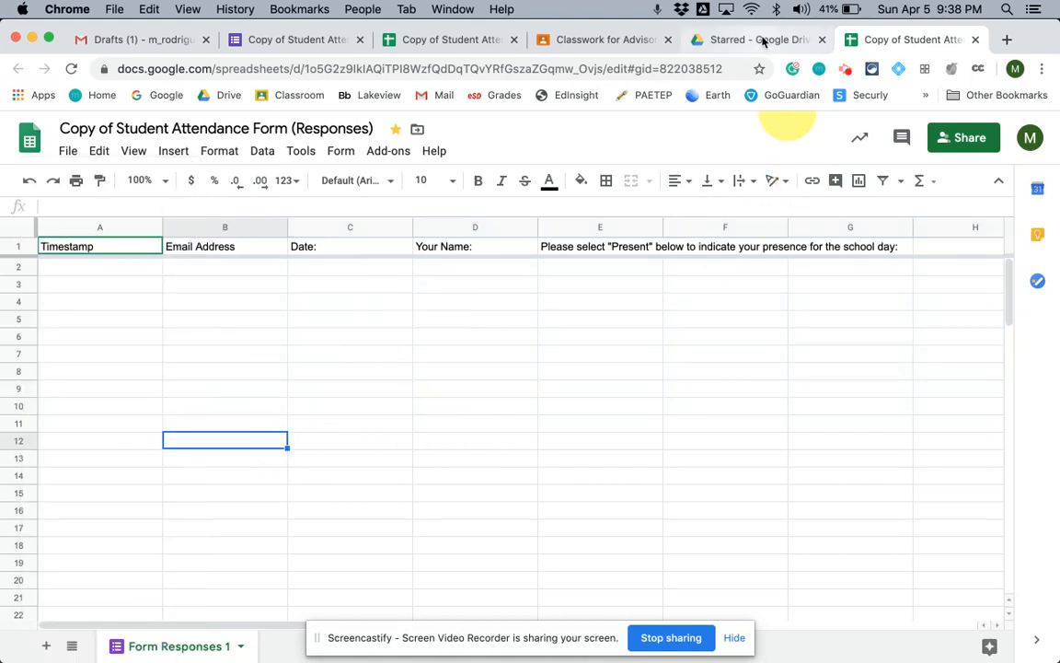
- Close the browser tabs holding the responses spreadsheets, Google Drive and the Advisory classwork, keeping the form's tab open
click(746, 40)
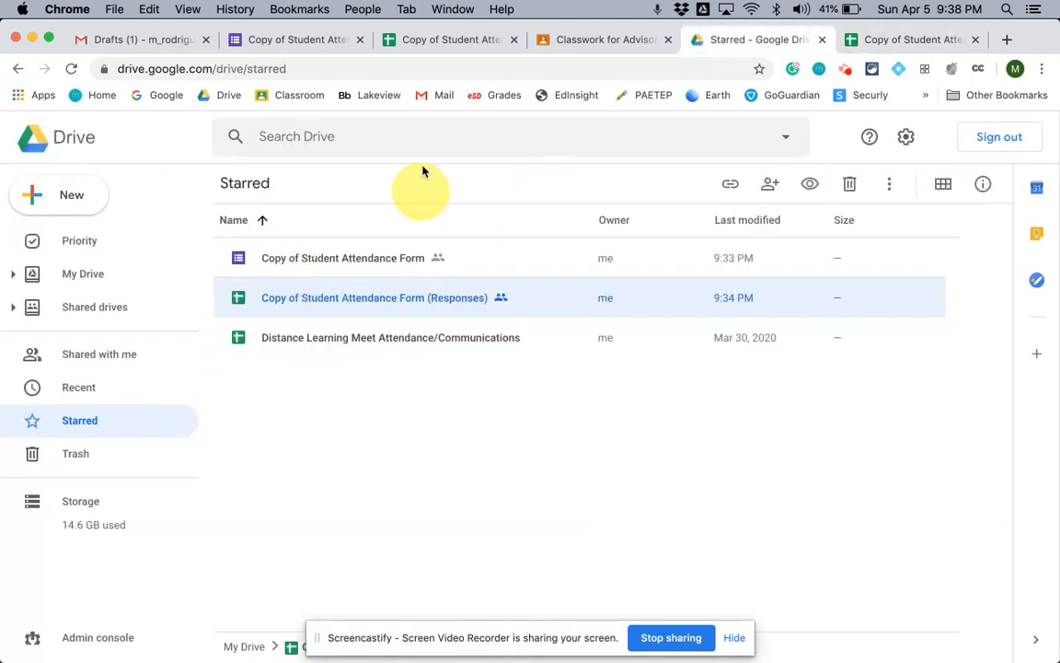
click(977, 39)
click(976, 39)
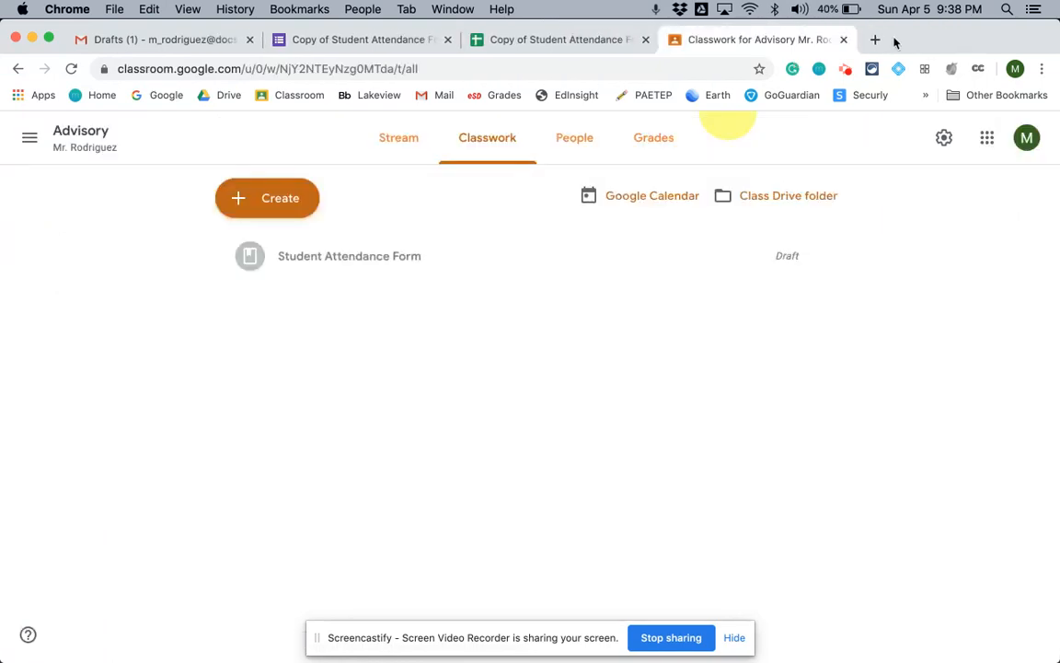
click(844, 40)
click(645, 40)
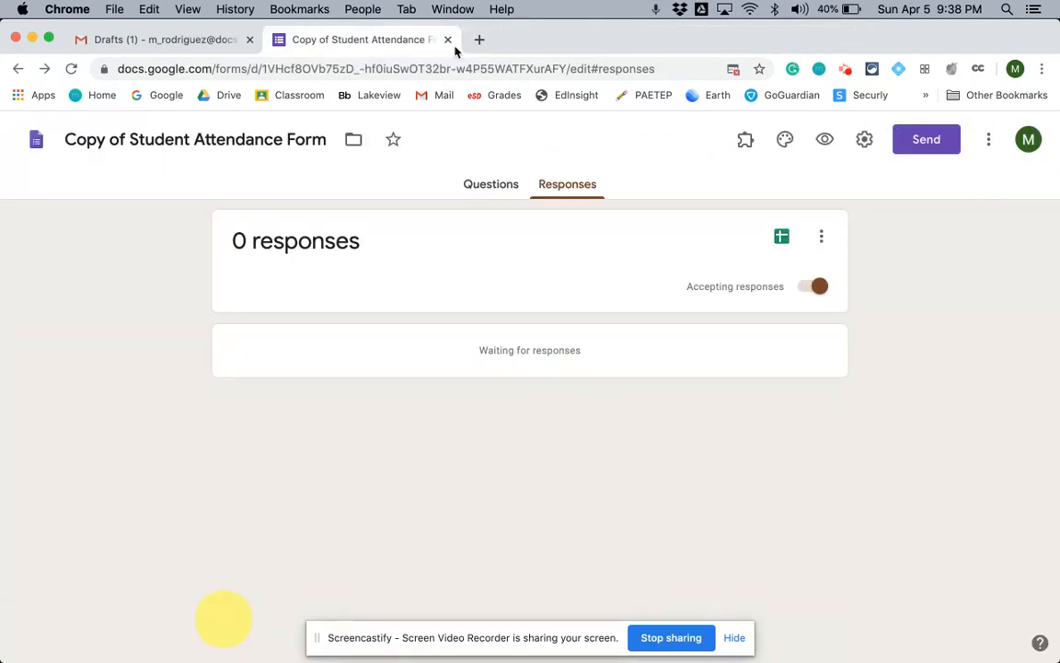
- Open the Advisory class's classwork in Google Classroom and expand the Student Attendance Form material
click(285, 96)
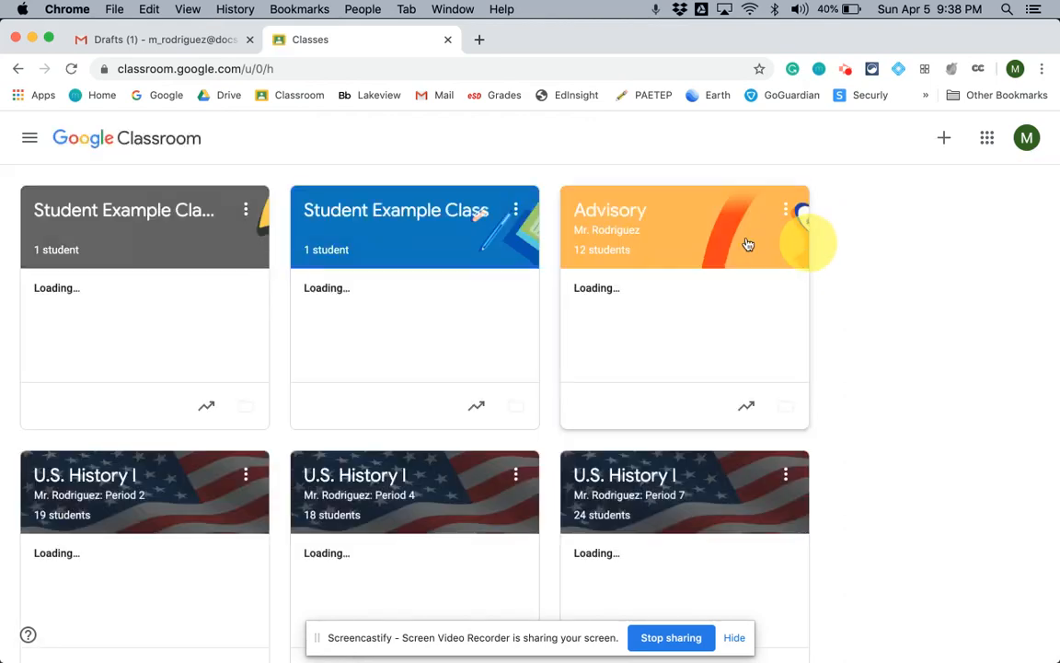
click(617, 219)
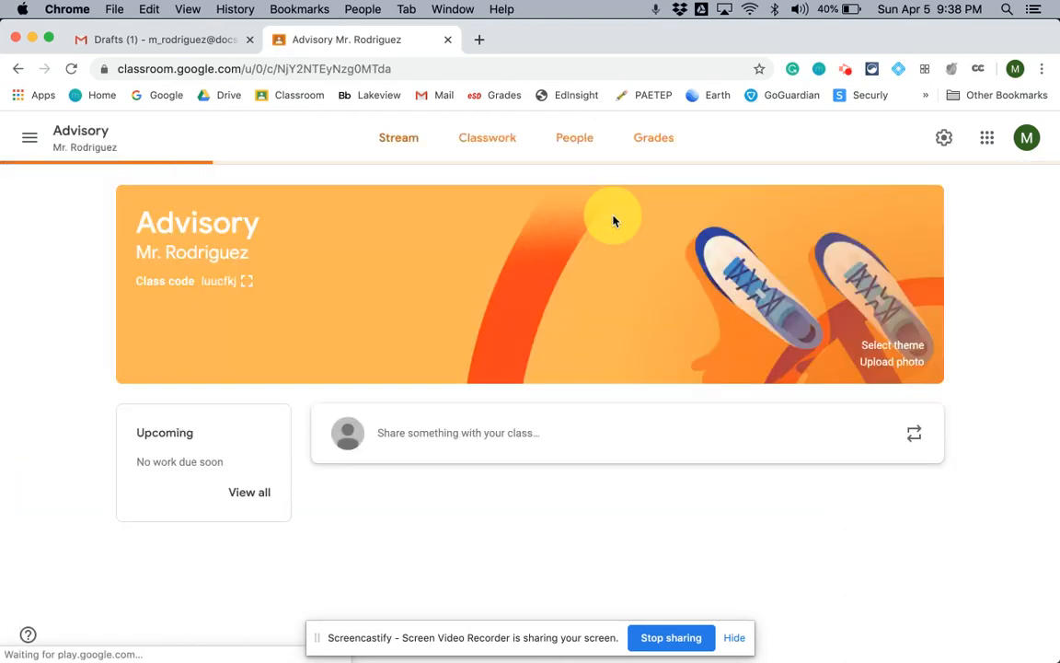
click(487, 140)
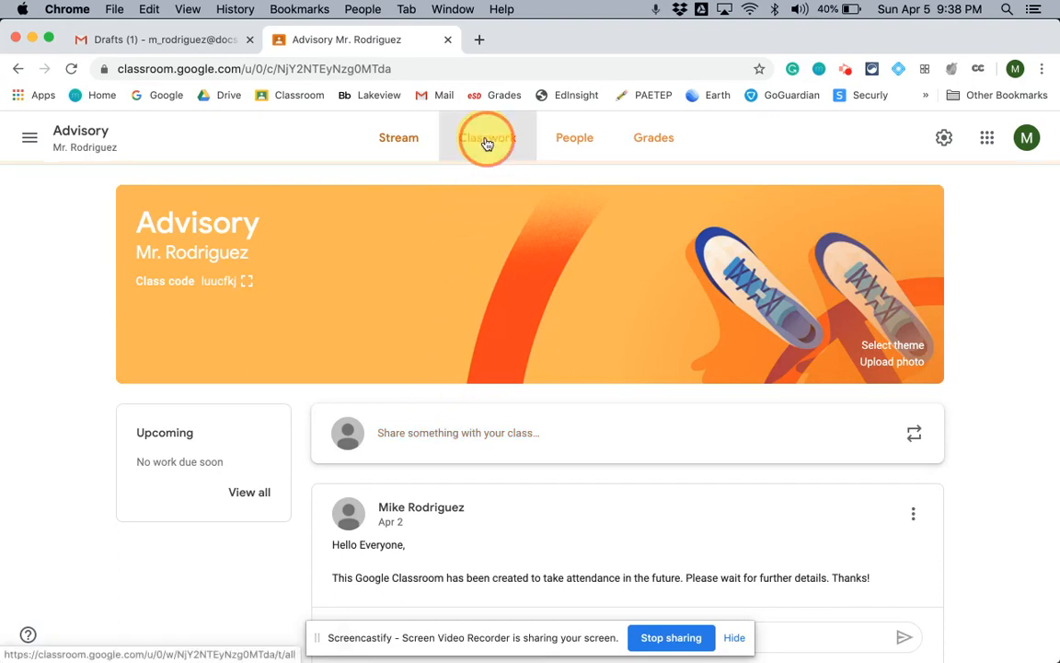
click(327, 260)
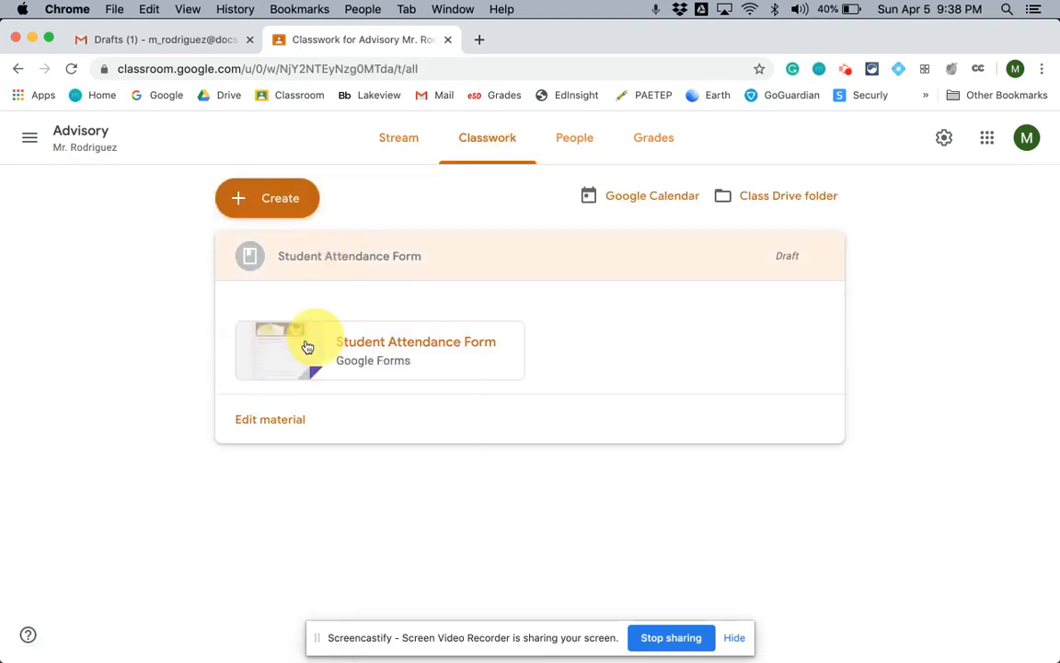
- Open the attached Student Attendance Form for editing and view its linked responses spreadsheet
click(308, 346)
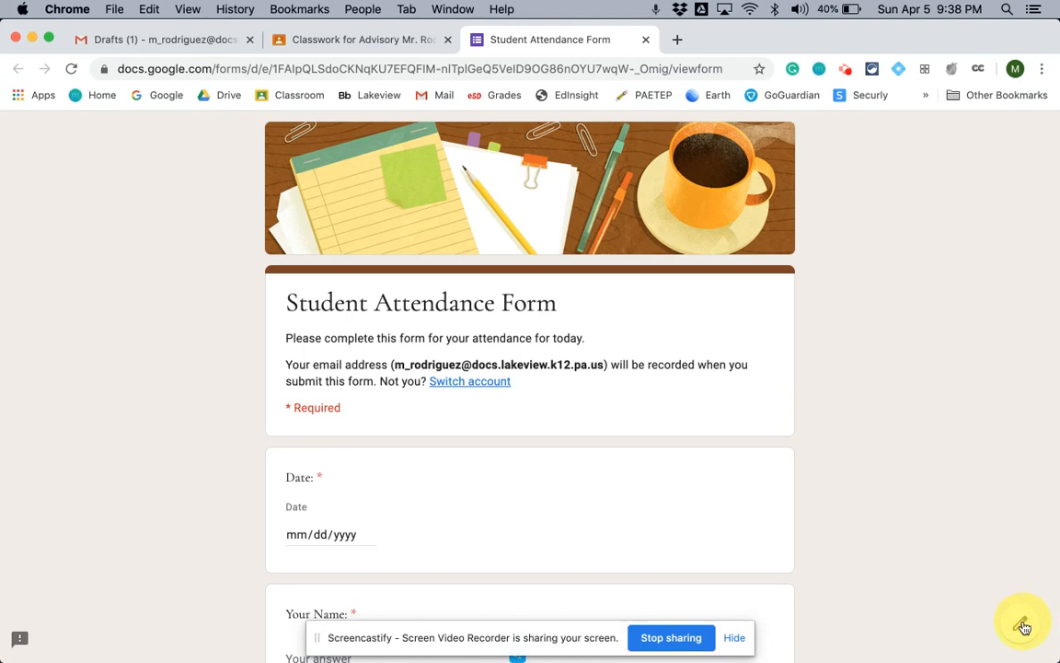
click(1025, 627)
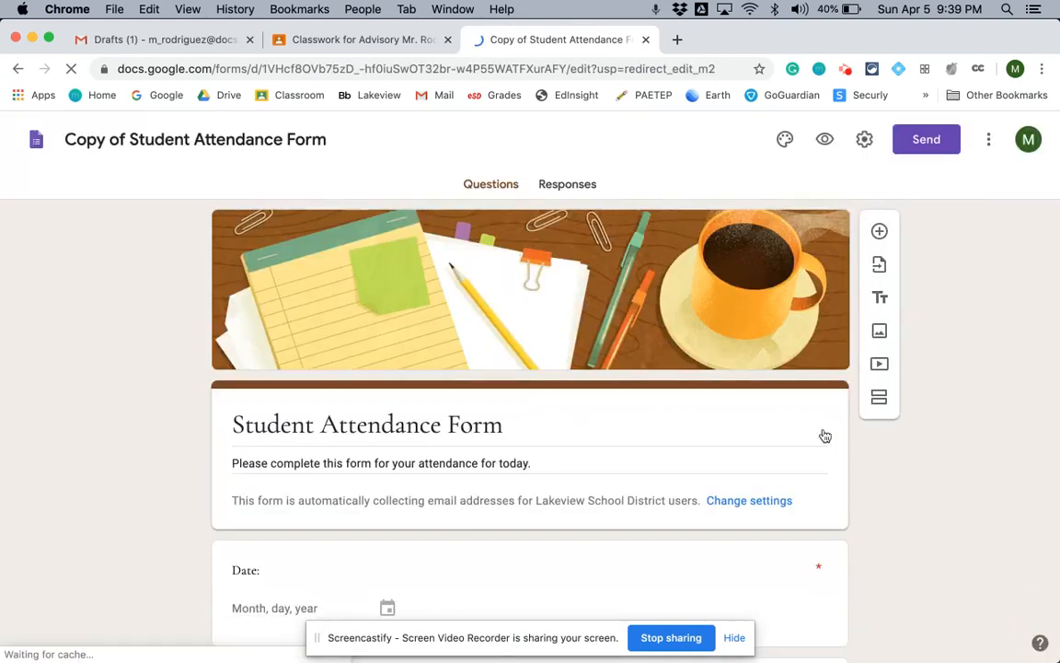
click(569, 187)
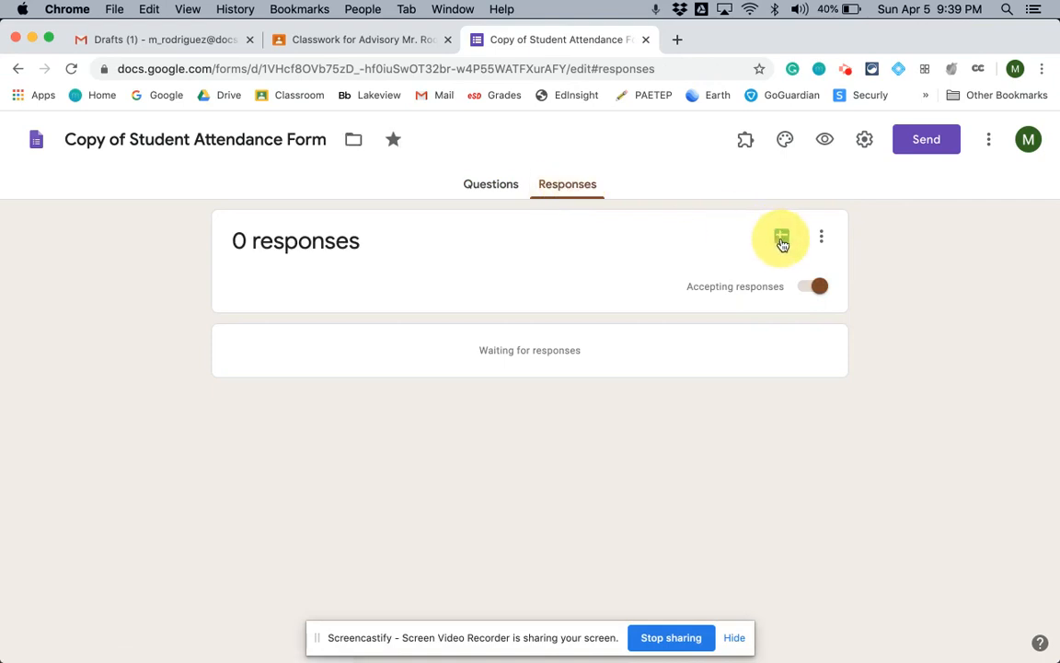
click(782, 242)
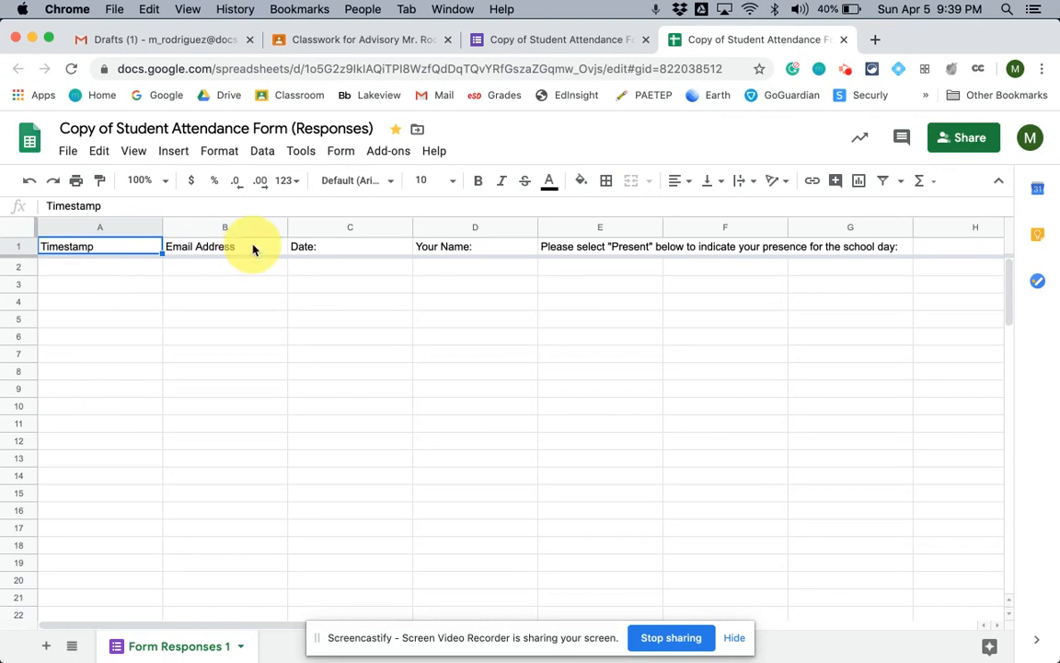
- Switch to eSchoolData, log in with the saved credentials and open the Teacher Connect roster
click(497, 96)
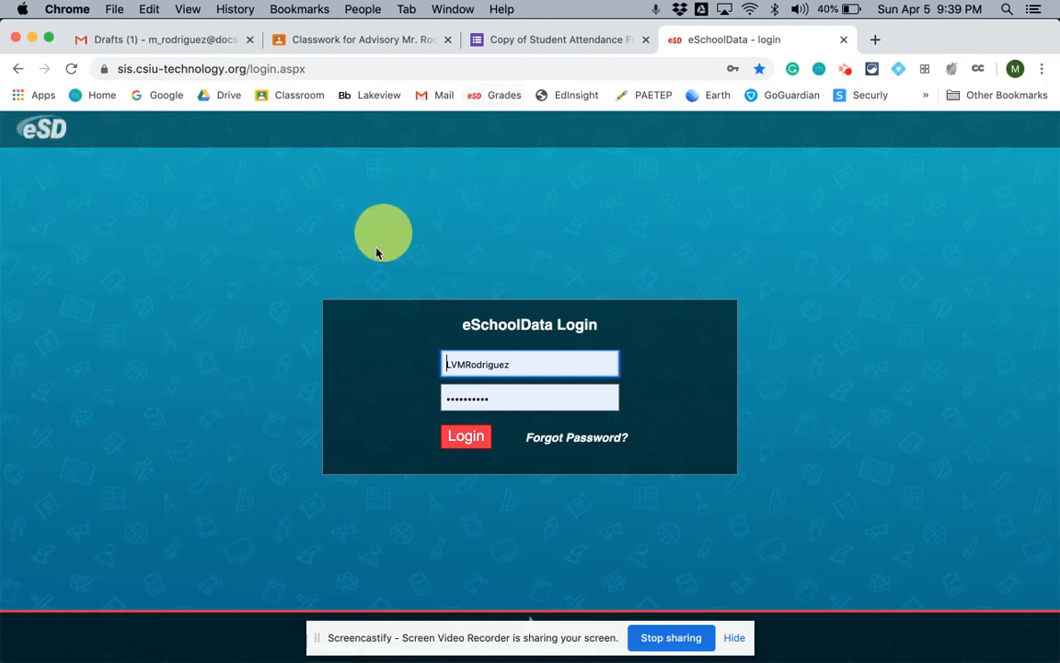
click(463, 437)
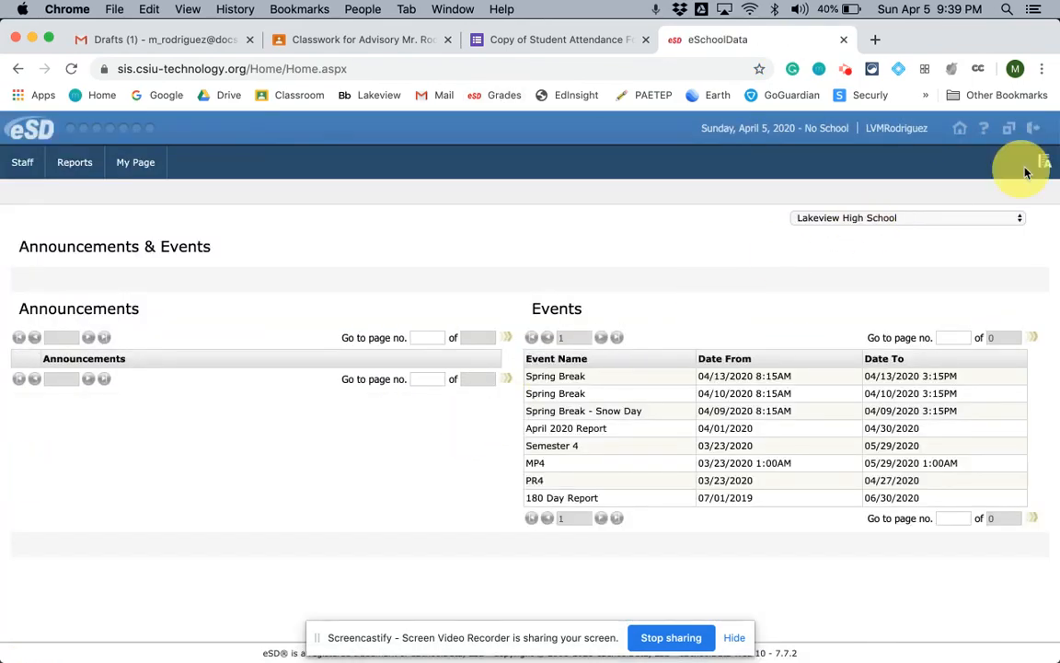
click(1047, 163)
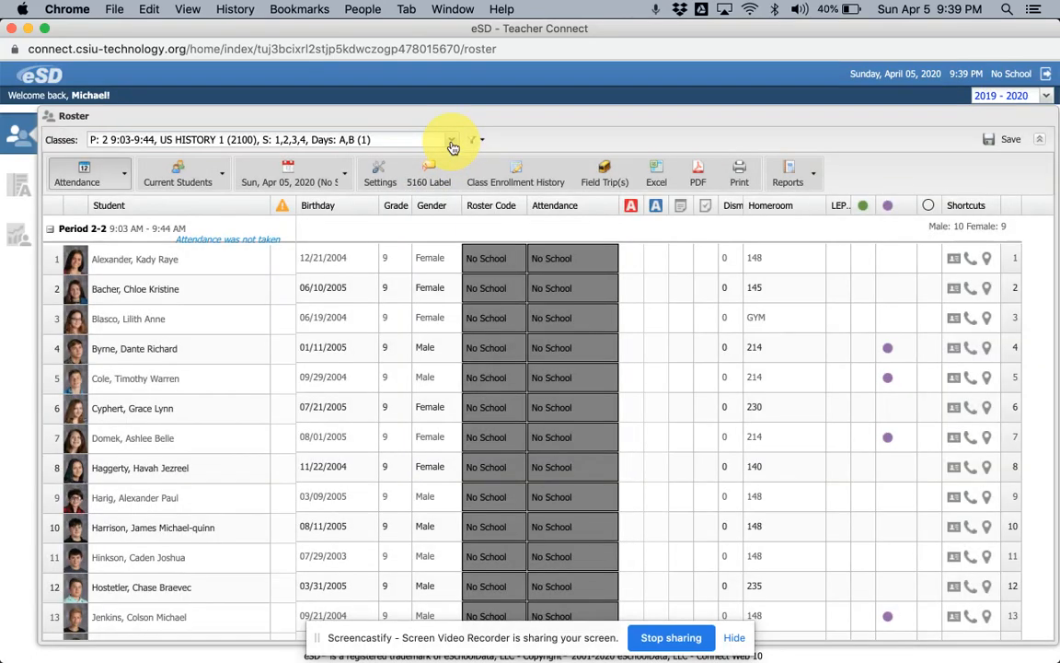
- View the attendance roster of the ADVISORY 9 (ADV9) class and close the Teacher Connect window
click(452, 146)
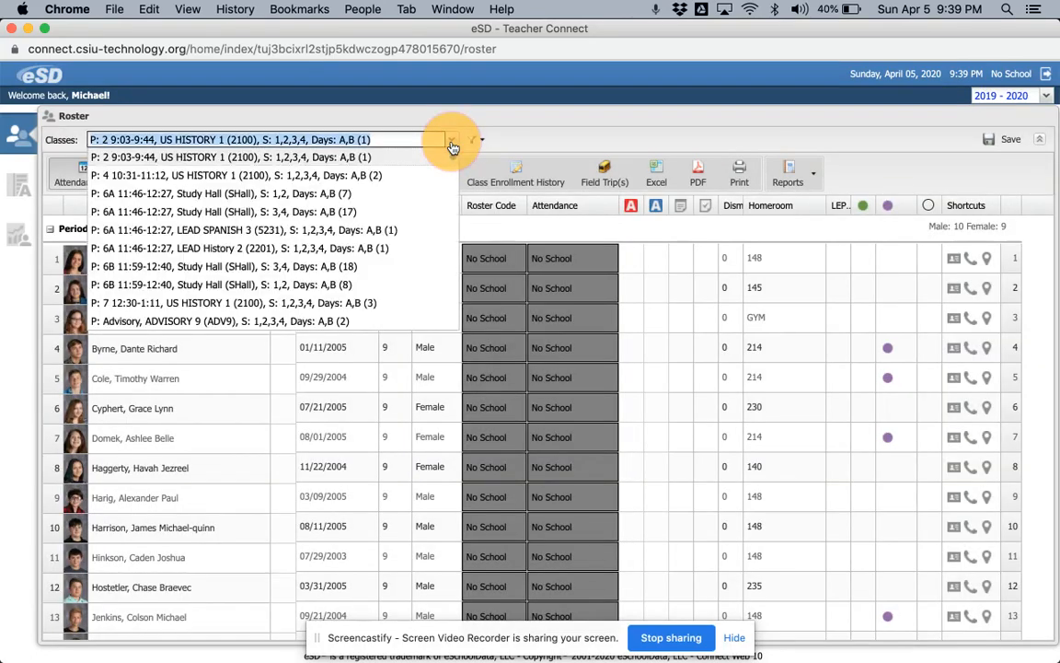
click(328, 321)
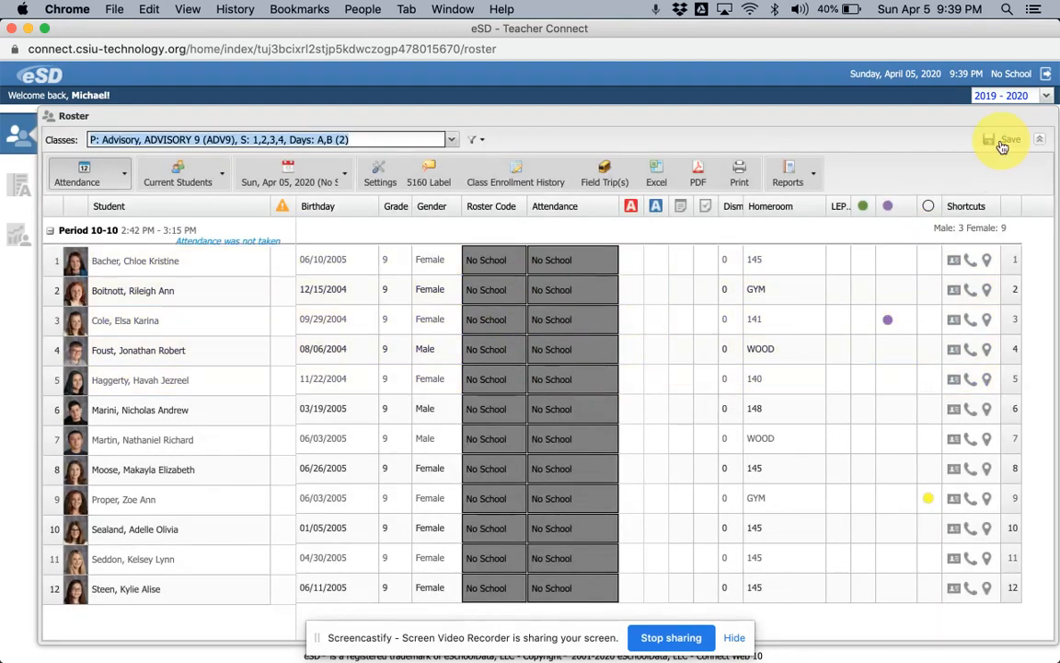
click(11, 28)
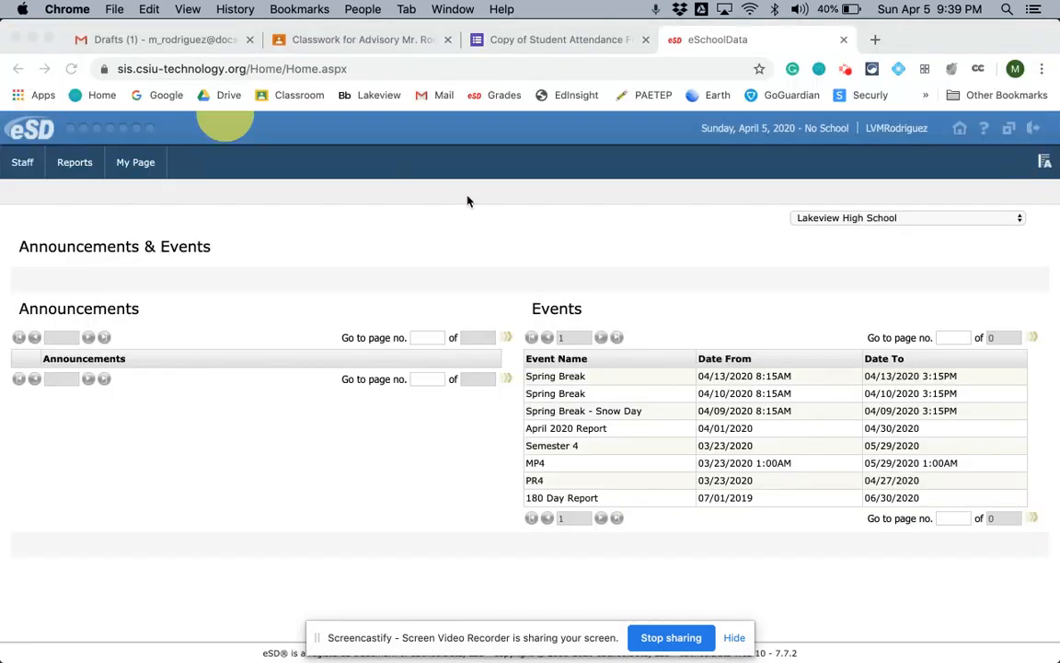